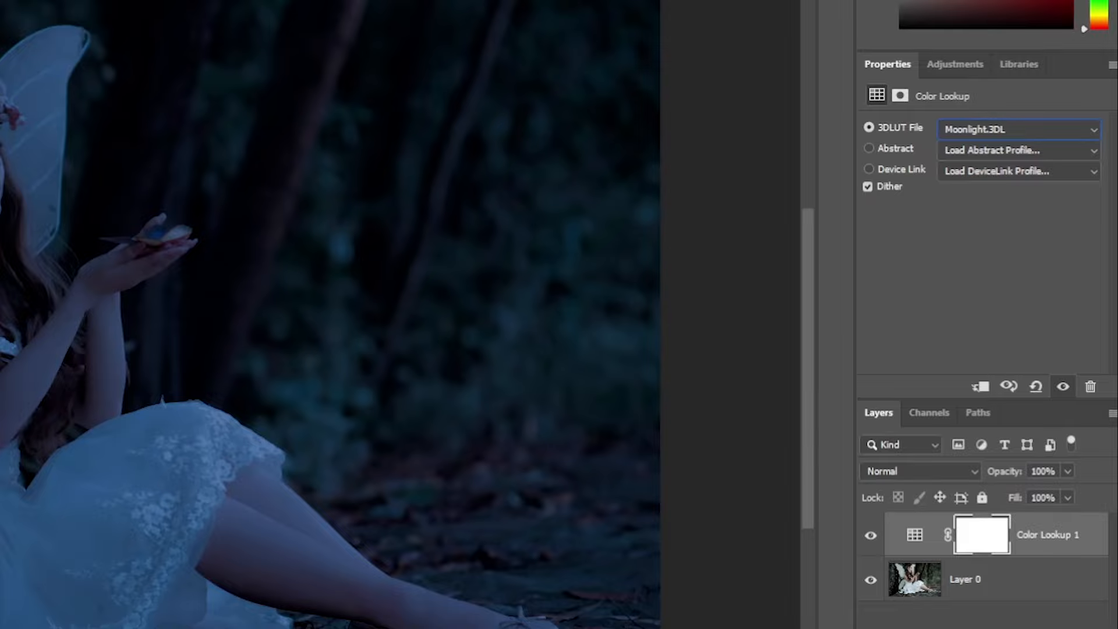
Set the Color Lookup layer's opacity to 80% and add a Black & White adjustment layer at 43% opacity
click(1068, 471)
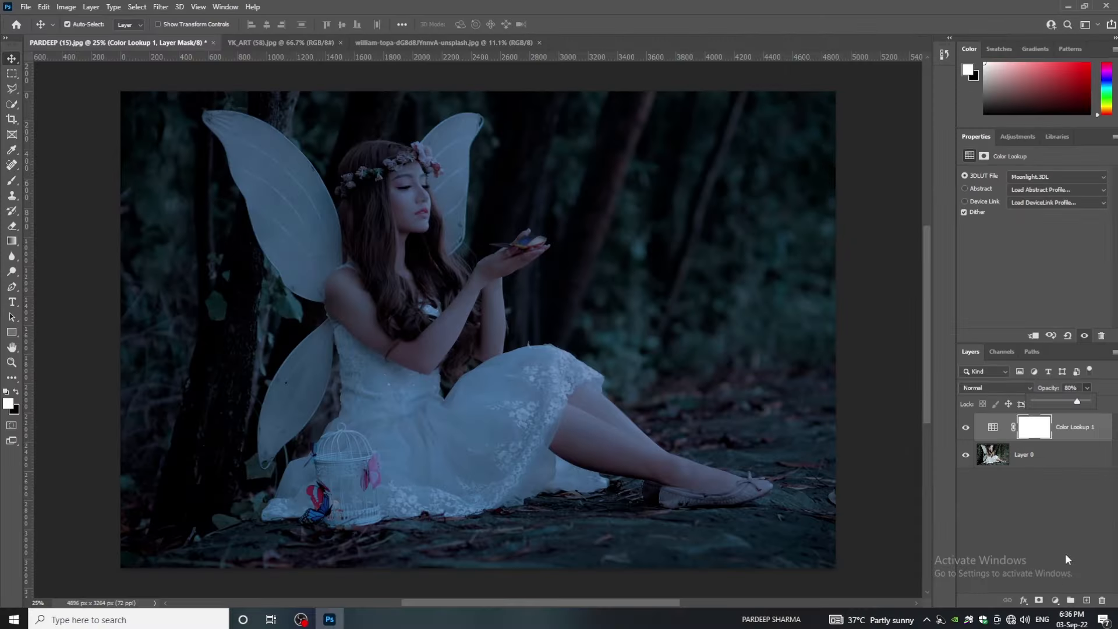
click(1055, 600)
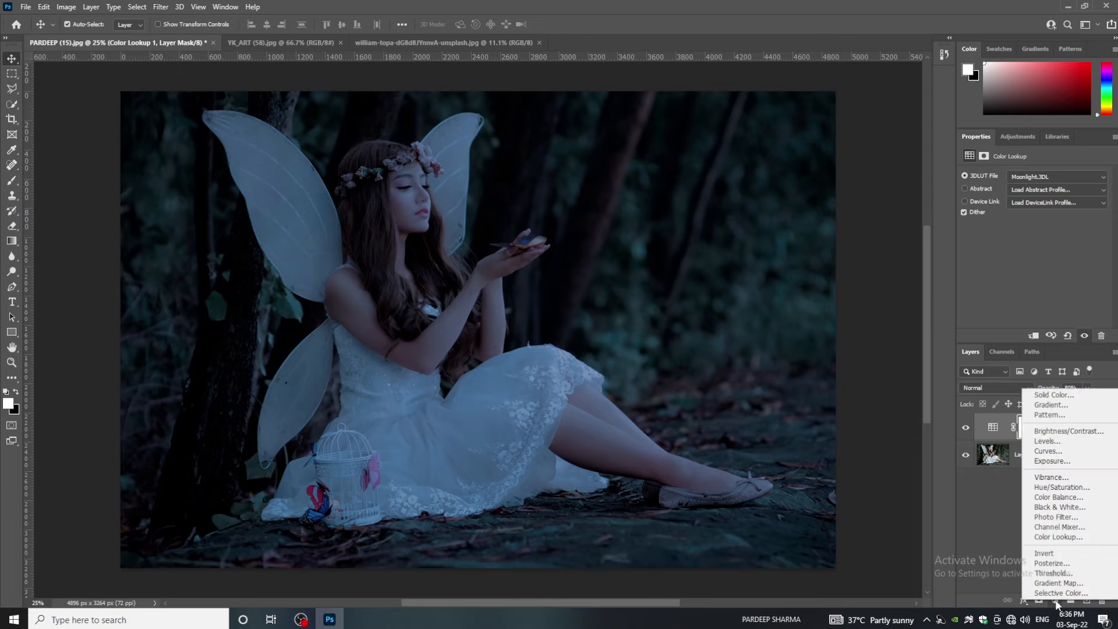
click(1059, 506)
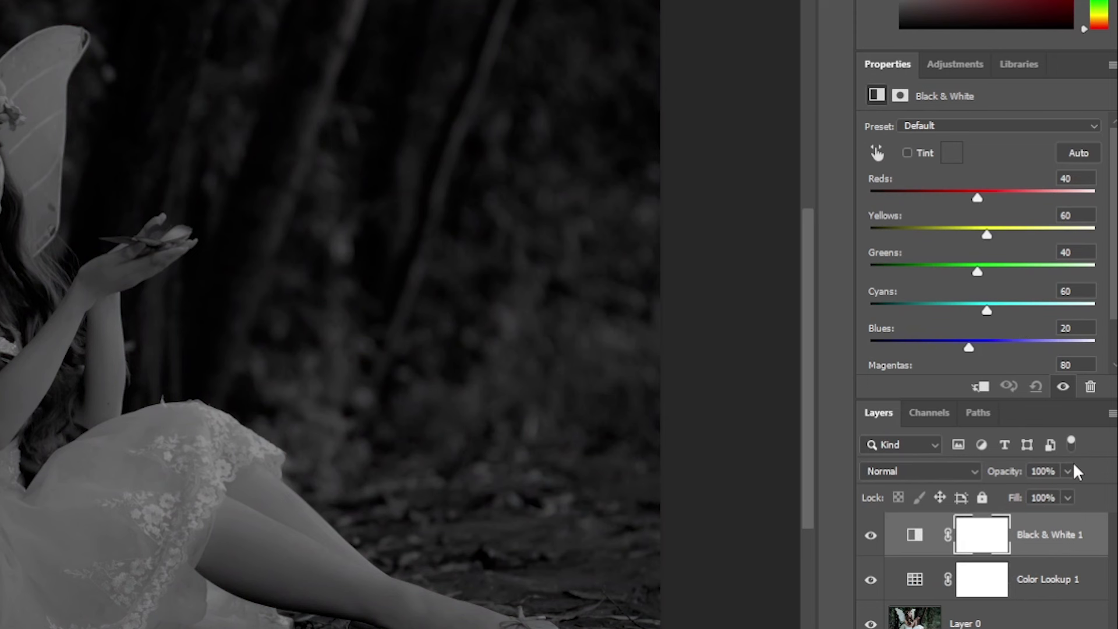
click(1068, 471)
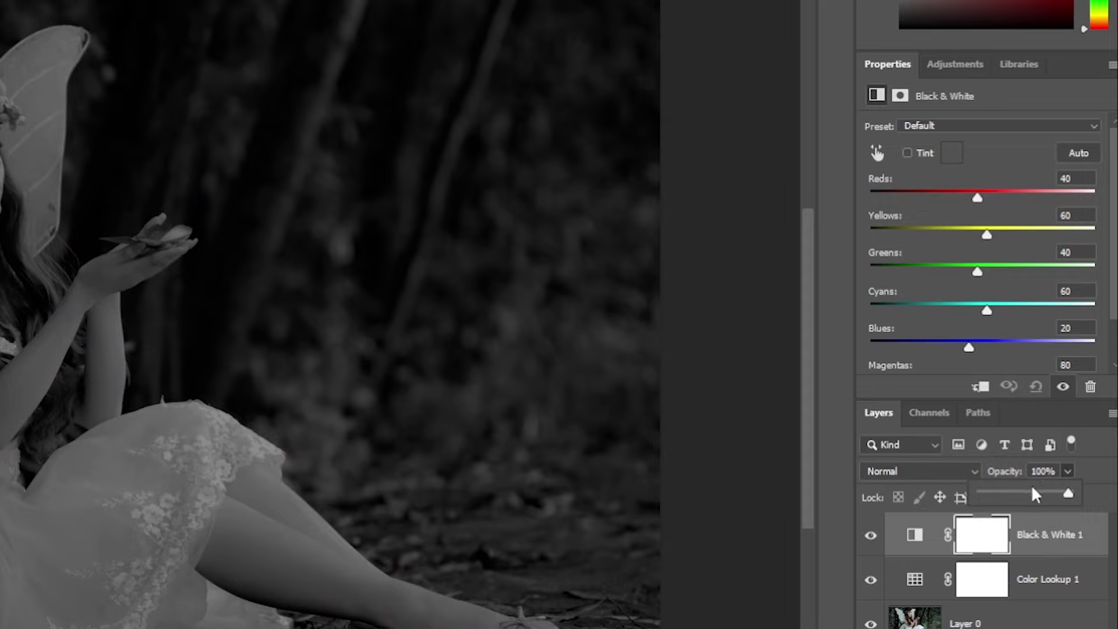
click(1022, 492)
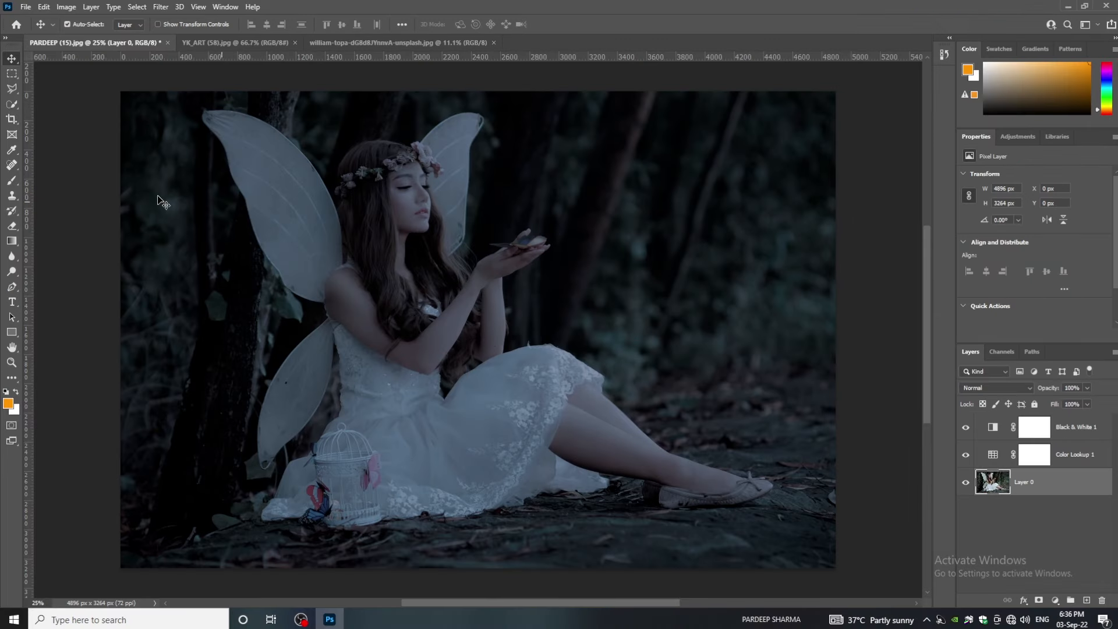
Outline the butterfly on the girl's hand with a closed Polygonal Lasso selection on Layer 0
click(12, 89)
scroll(535, 225, up, 12)
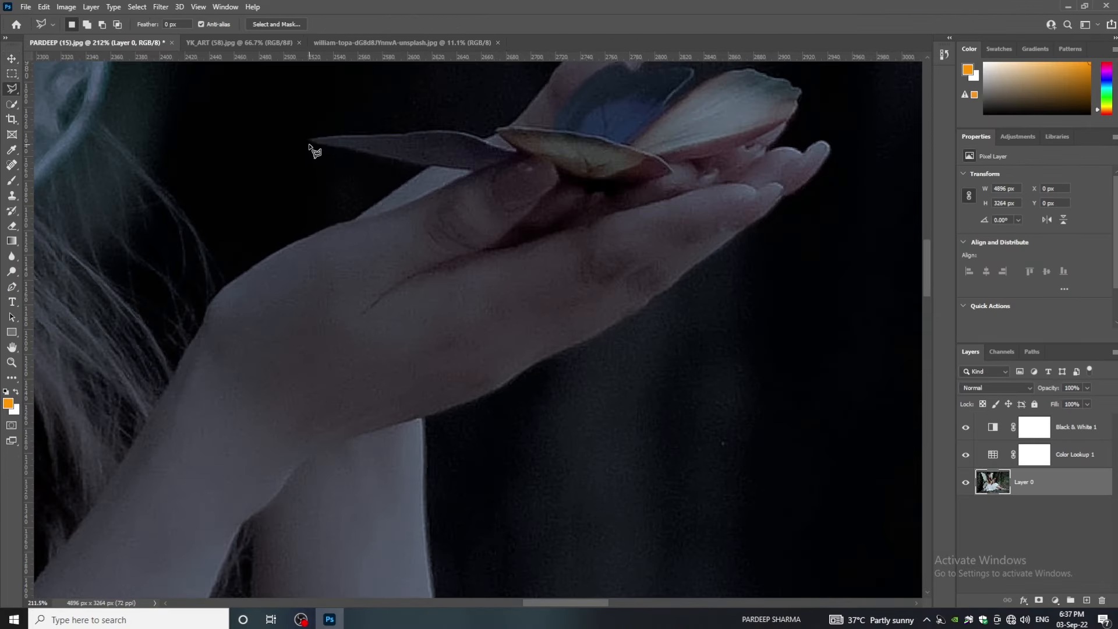
click(312, 142)
click(472, 170)
click(536, 158)
click(562, 170)
click(620, 185)
click(661, 180)
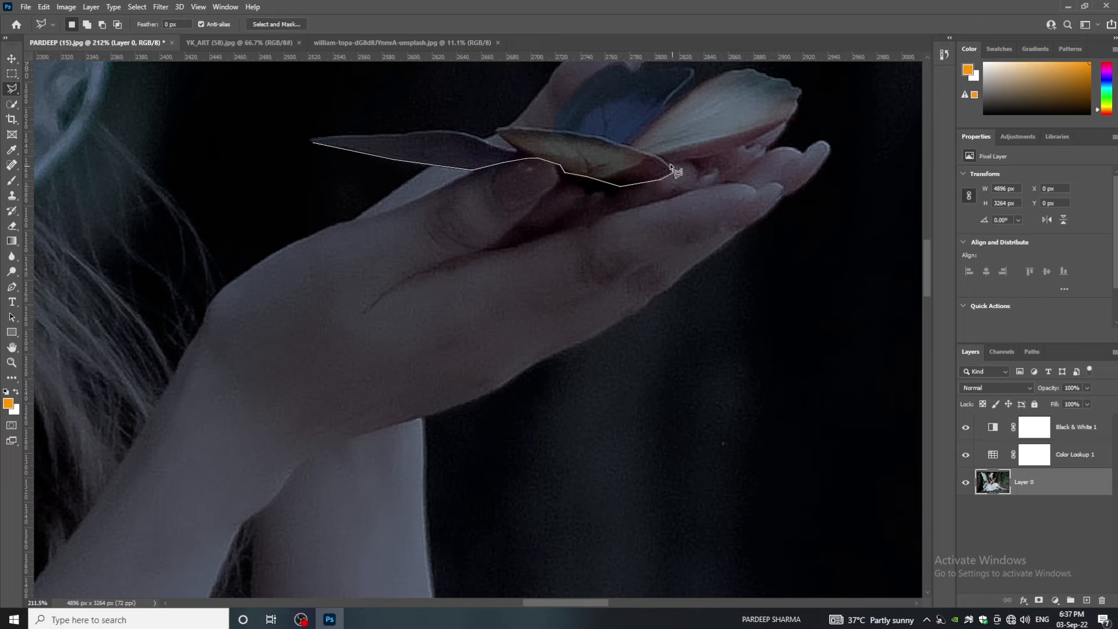
click(671, 172)
click(690, 156)
click(725, 155)
click(734, 146)
click(778, 130)
click(796, 113)
click(801, 93)
drag(796, 89, 775, 182)
click(772, 180)
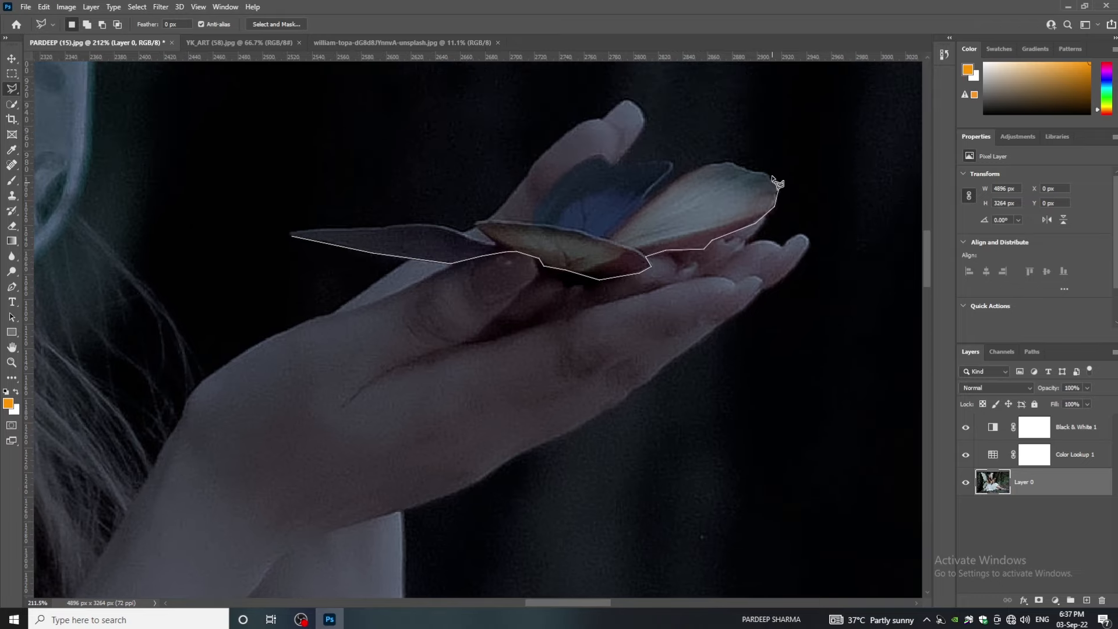
click(767, 174)
click(751, 172)
click(705, 165)
click(643, 198)
click(673, 164)
click(629, 161)
click(602, 156)
click(587, 155)
click(567, 168)
click(545, 194)
click(534, 221)
click(476, 222)
click(495, 244)
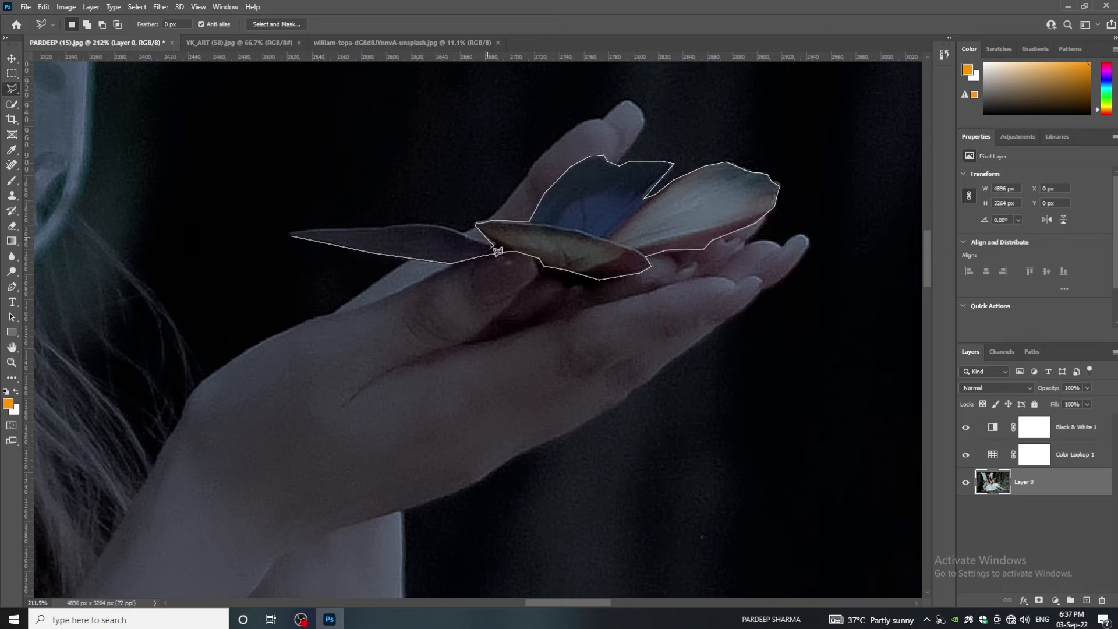
click(295, 238)
Copy the selected butterfly to a new layer and move that layer above the Black & White adjustment
key(ctrl+j)
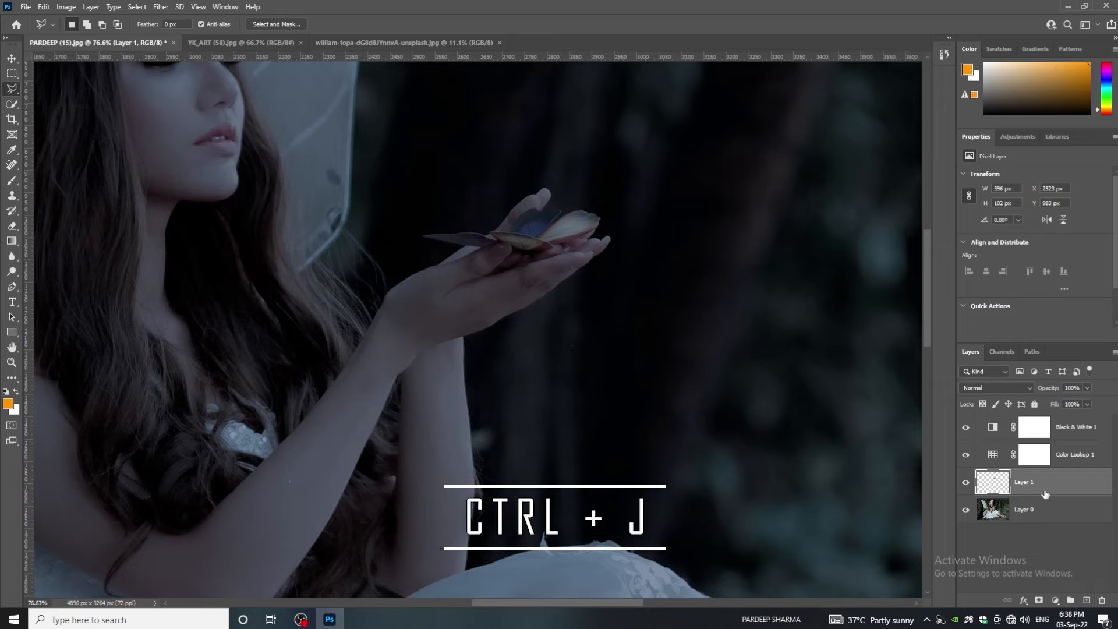
drag(1045, 494, 1001, 437)
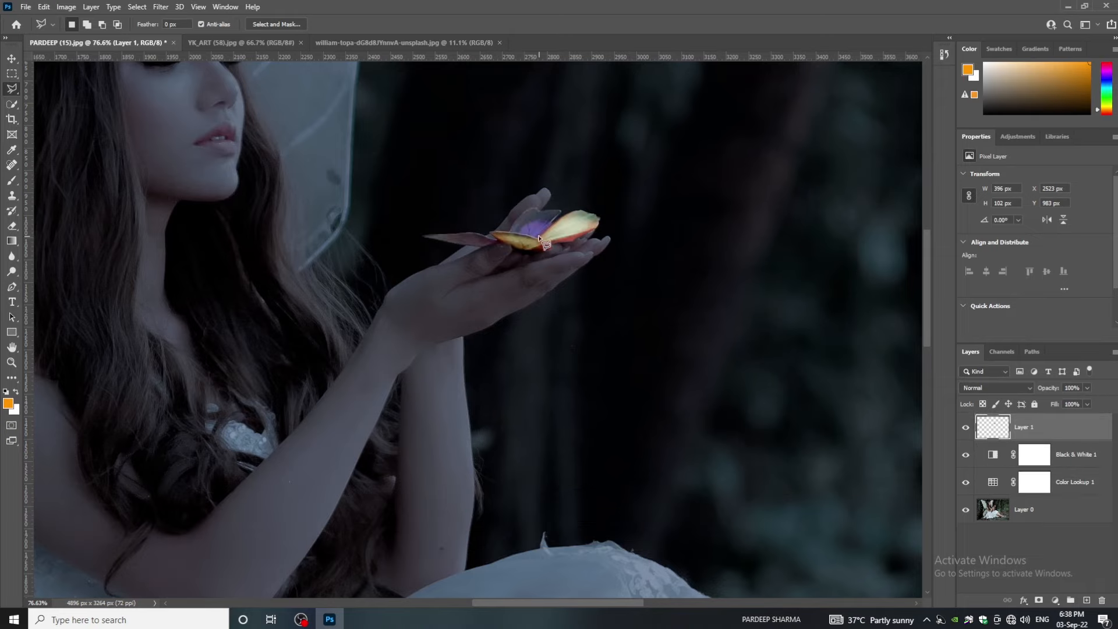
scroll(539, 238, down, 5)
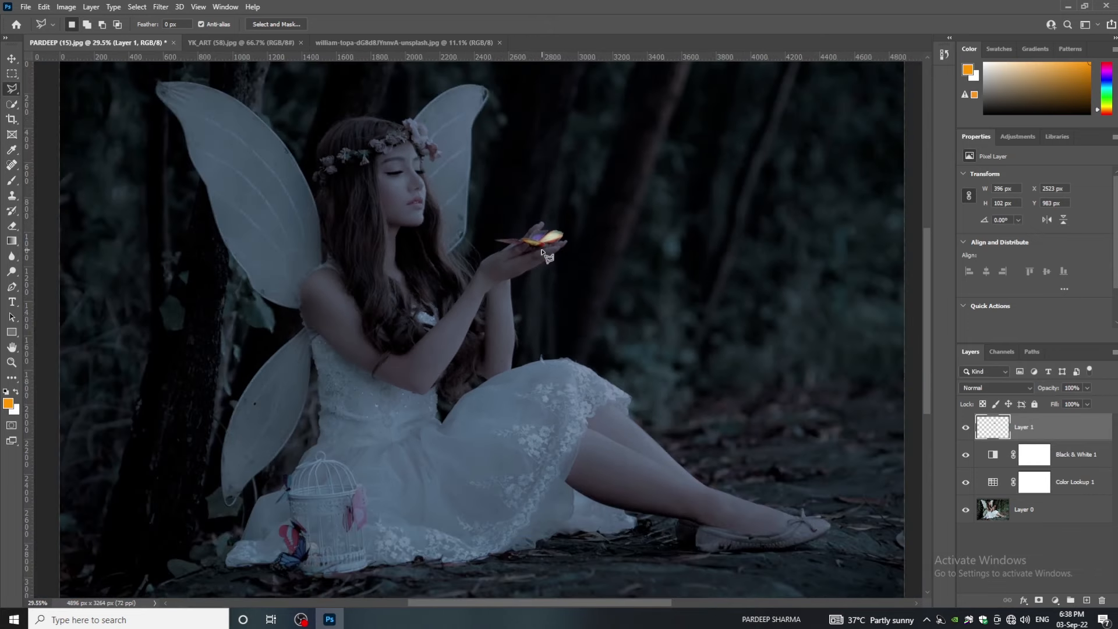
scroll(542, 253, down, 1)
Raise the Color Lookup adjustment layer's opacity to 100%
click(1065, 466)
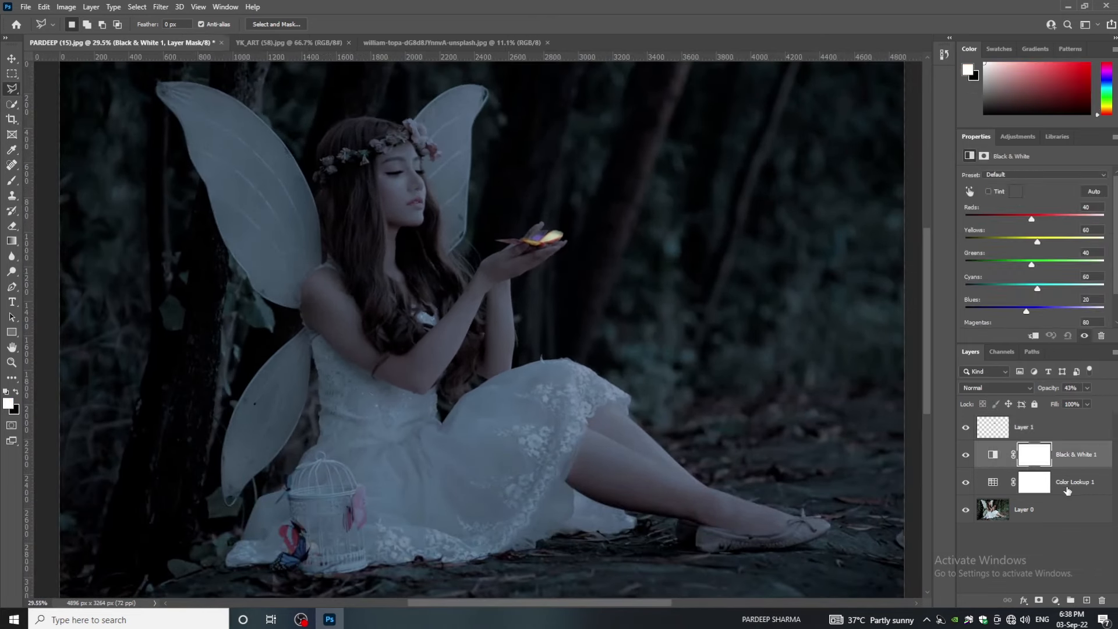
click(1067, 492)
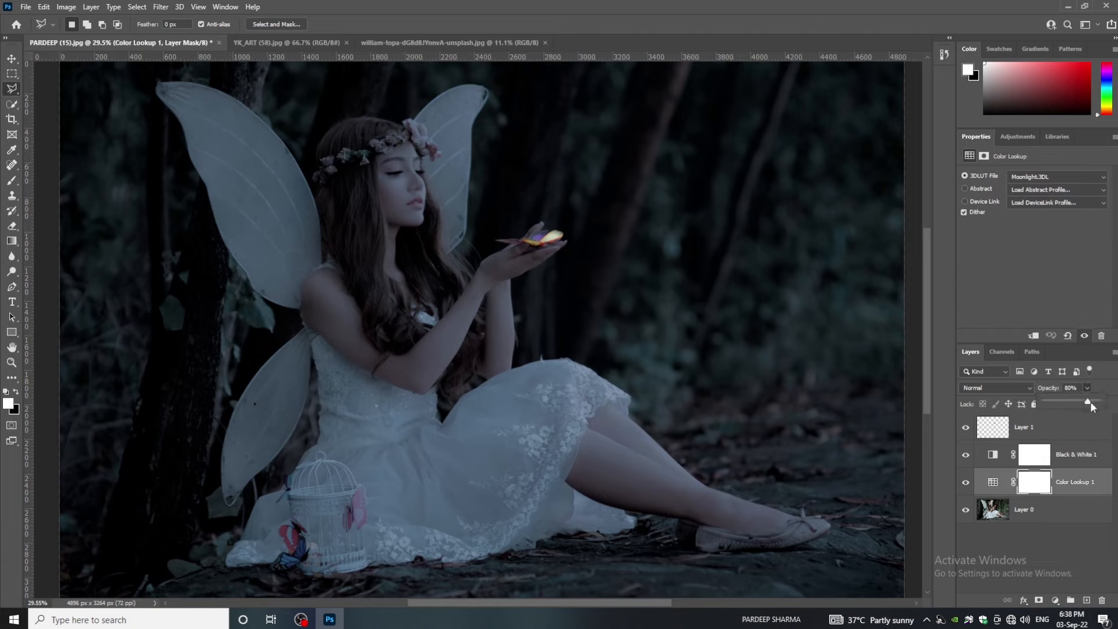
drag(1096, 406, 1098, 407)
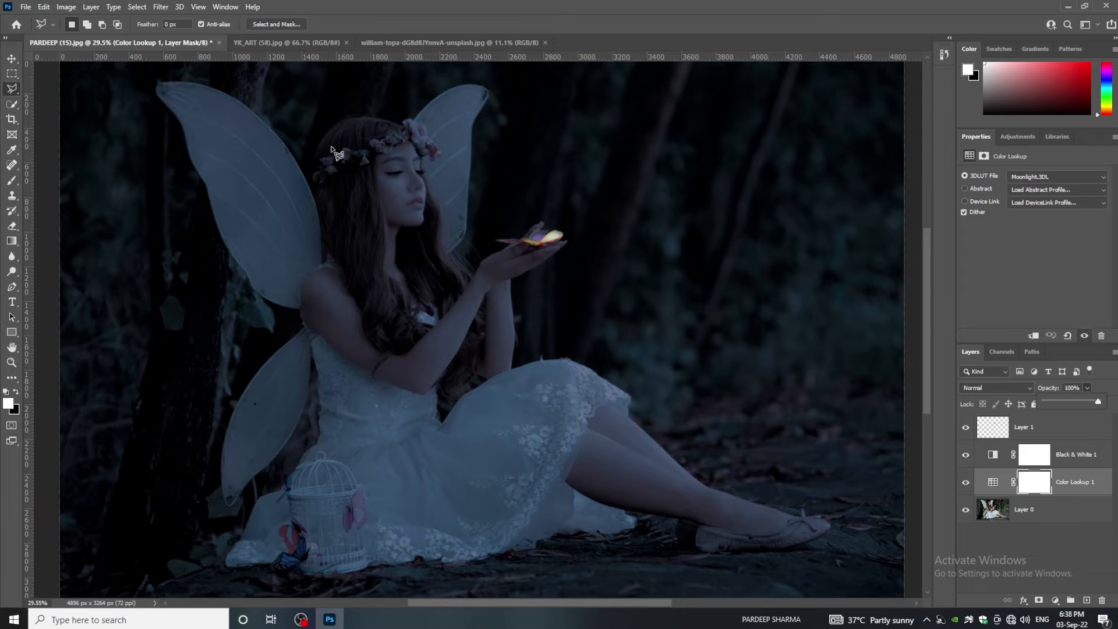
Copy the entire orange glow image from YK_ART (58).jpg and paste it into PARDEEP (15).jpg
click(280, 41)
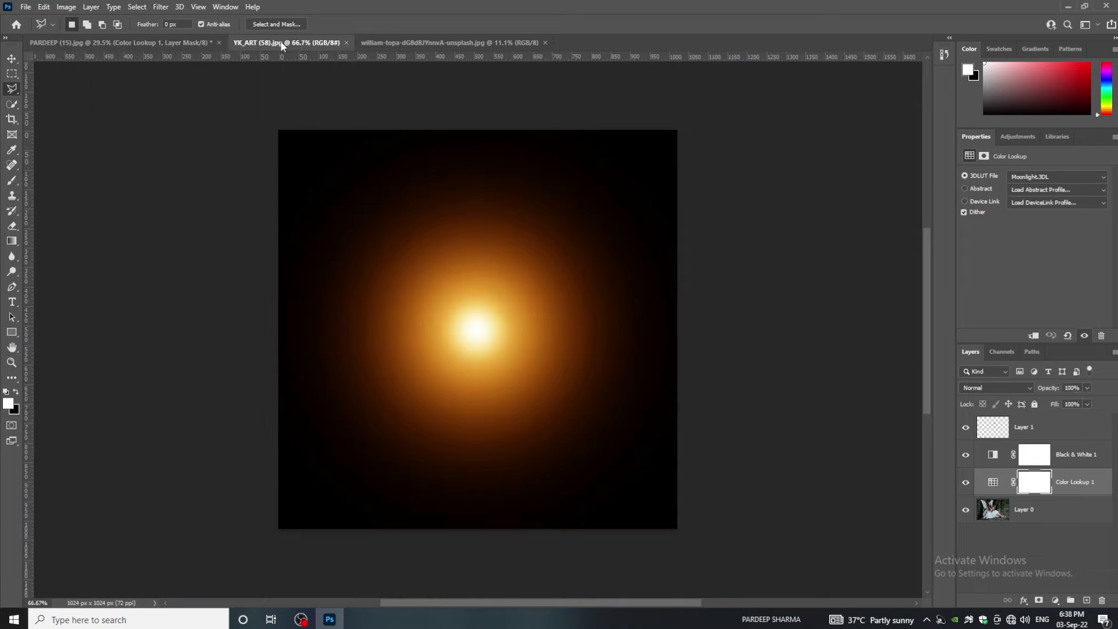
key(ctrl+a)
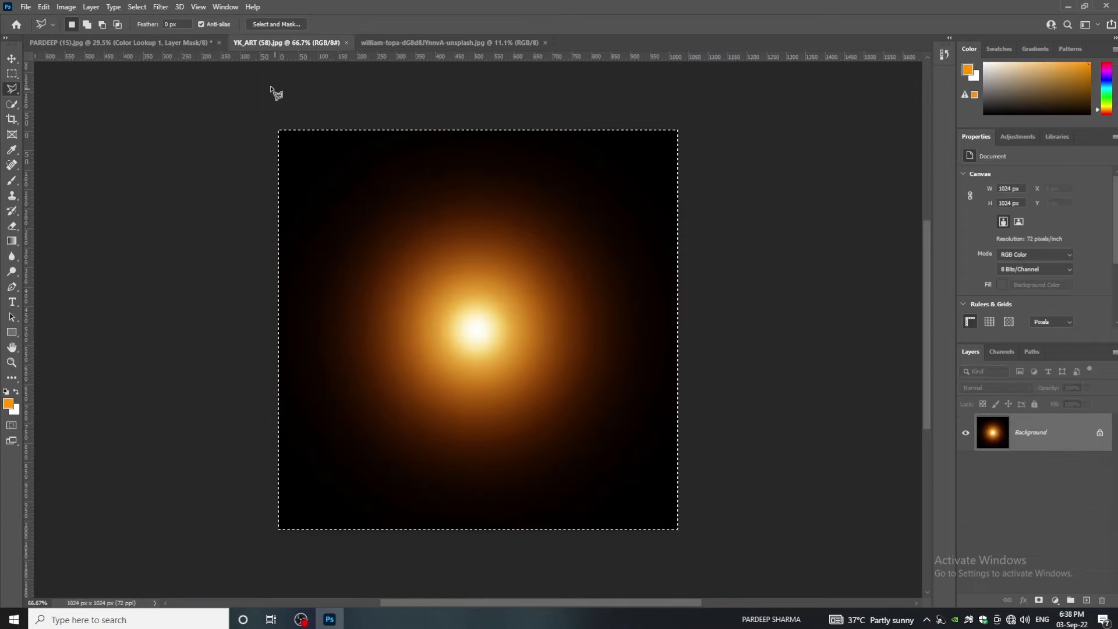
click(190, 43)
key(ctrl+v)
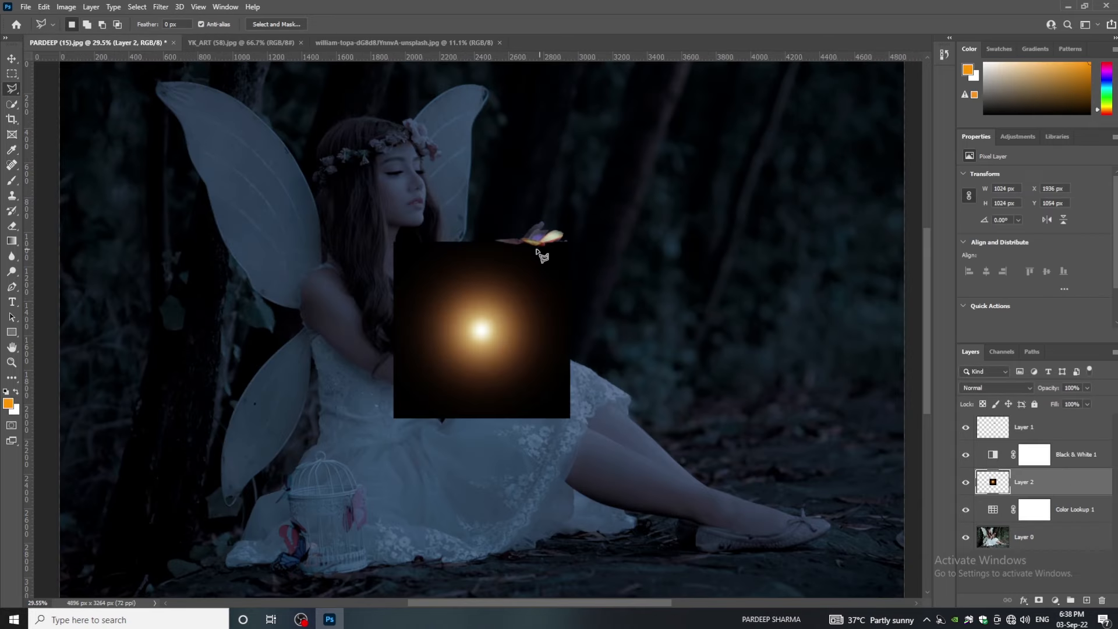
Place the pasted glow over the girl's hand, bring its layer to the top of the stack and set its blend mode to Screen
click(11, 59)
drag(442, 326, 479, 139)
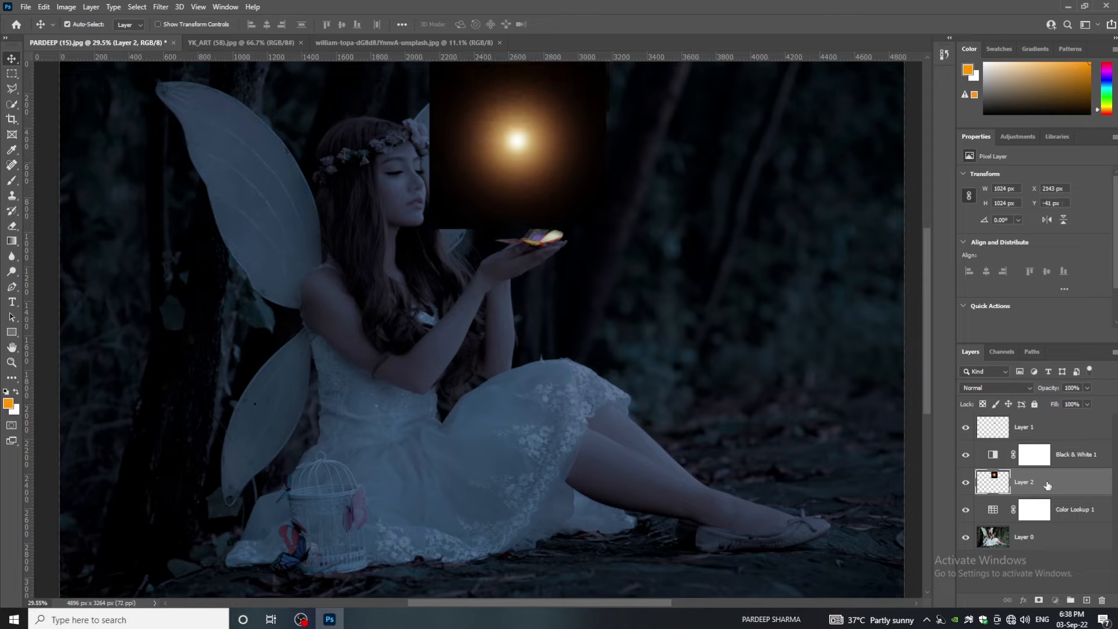
drag(1048, 485, 1038, 433)
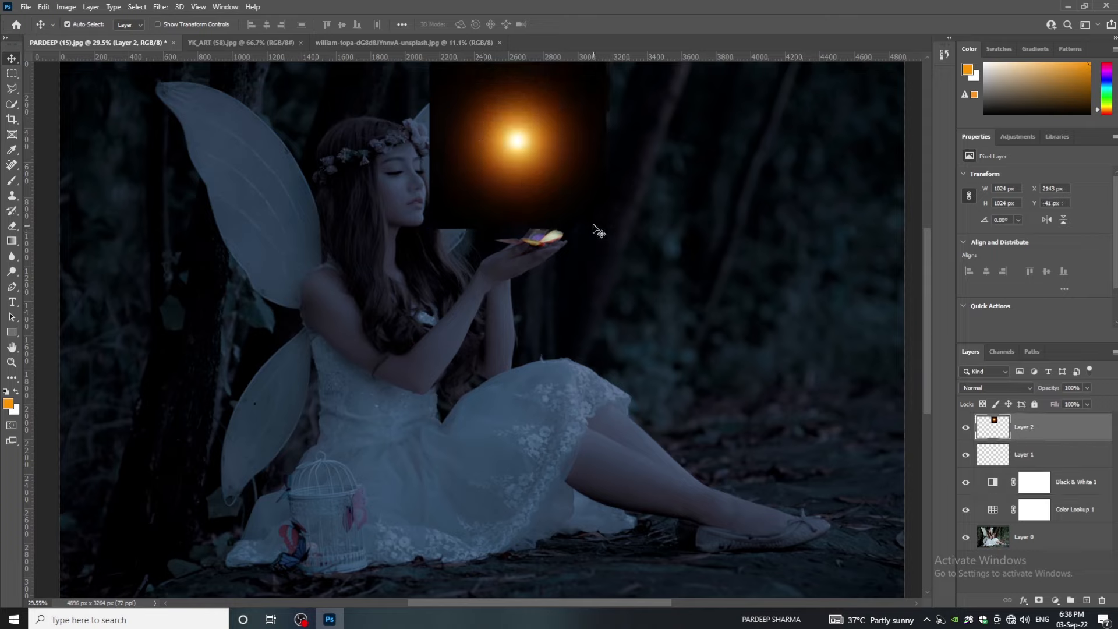
drag(573, 197, 583, 225)
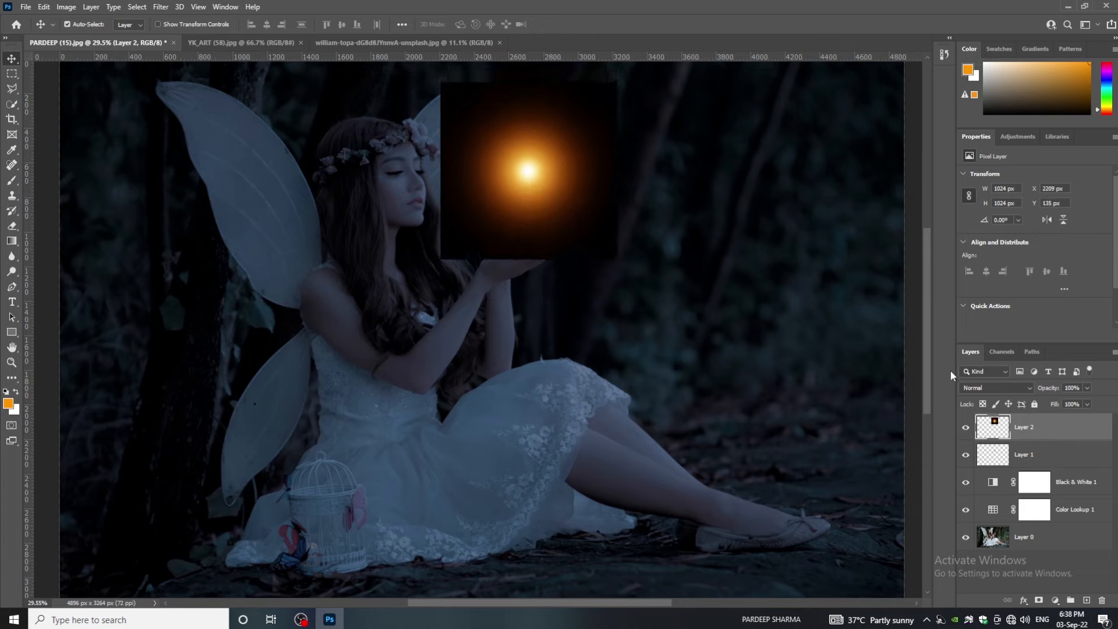
click(981, 387)
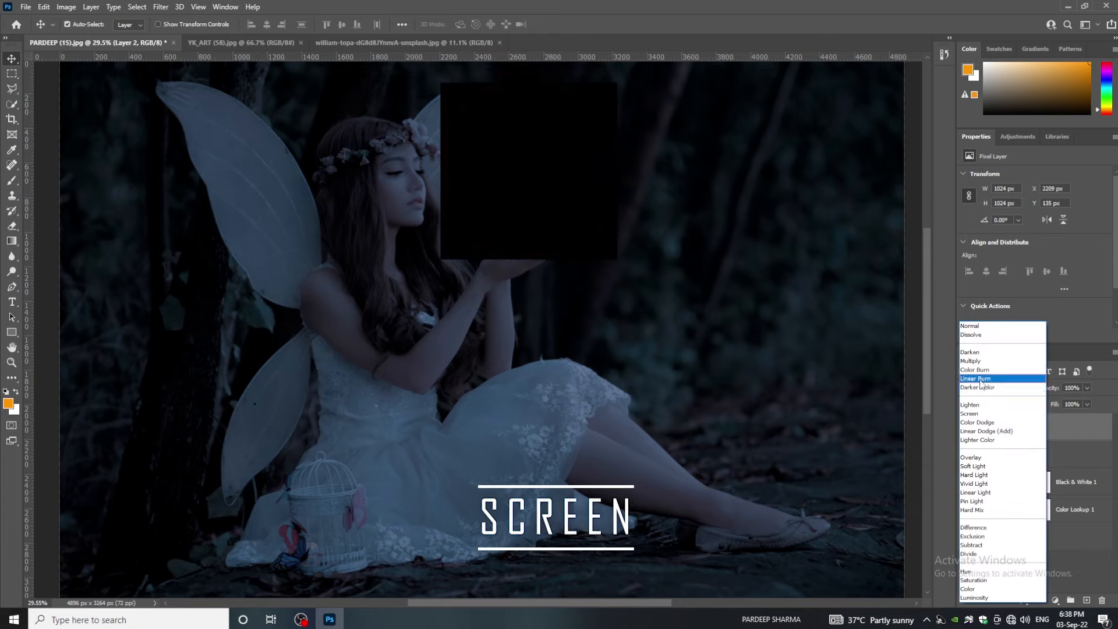
click(980, 413)
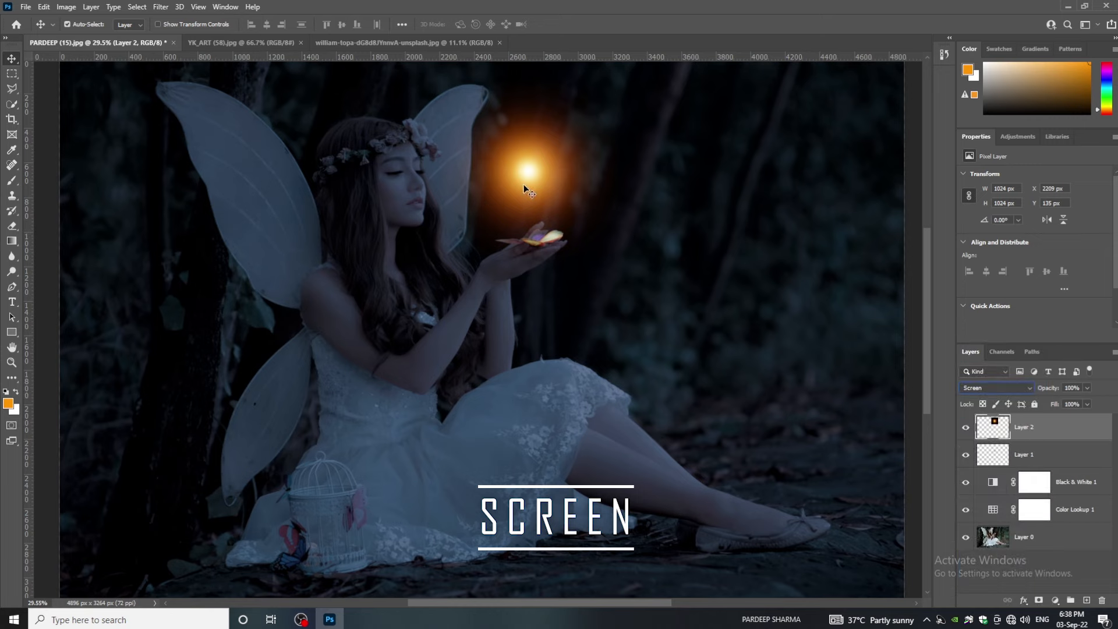
Scale the glow to about 94% and centre it on the butterfly in the girl's hand
drag(523, 185, 528, 232)
key(ctrl+t)
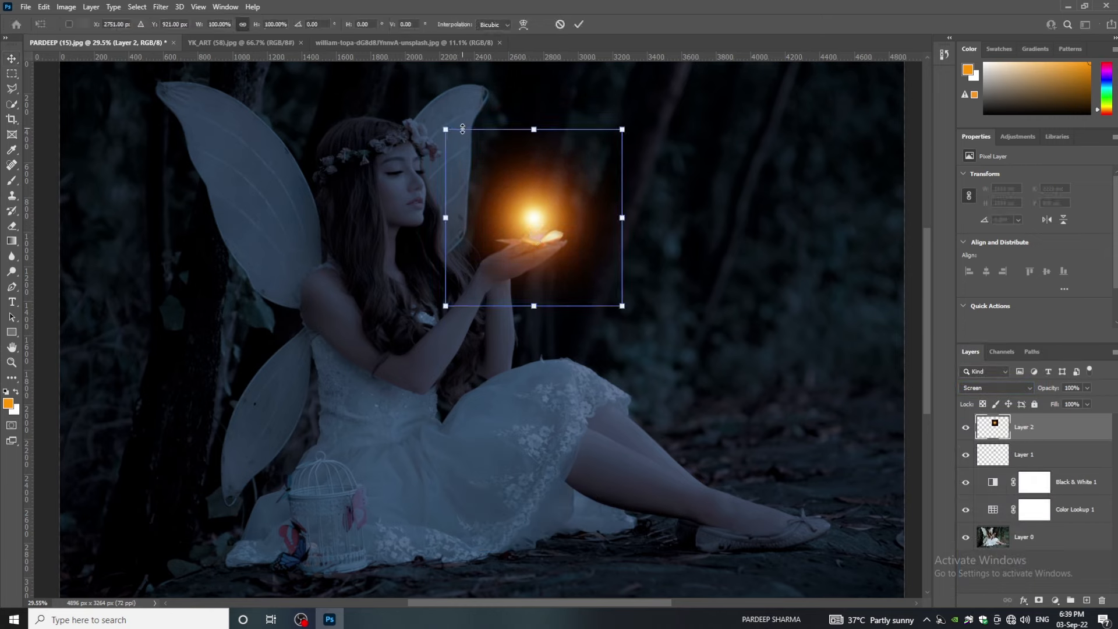
drag(446, 130, 455, 139)
drag(547, 197, 538, 208)
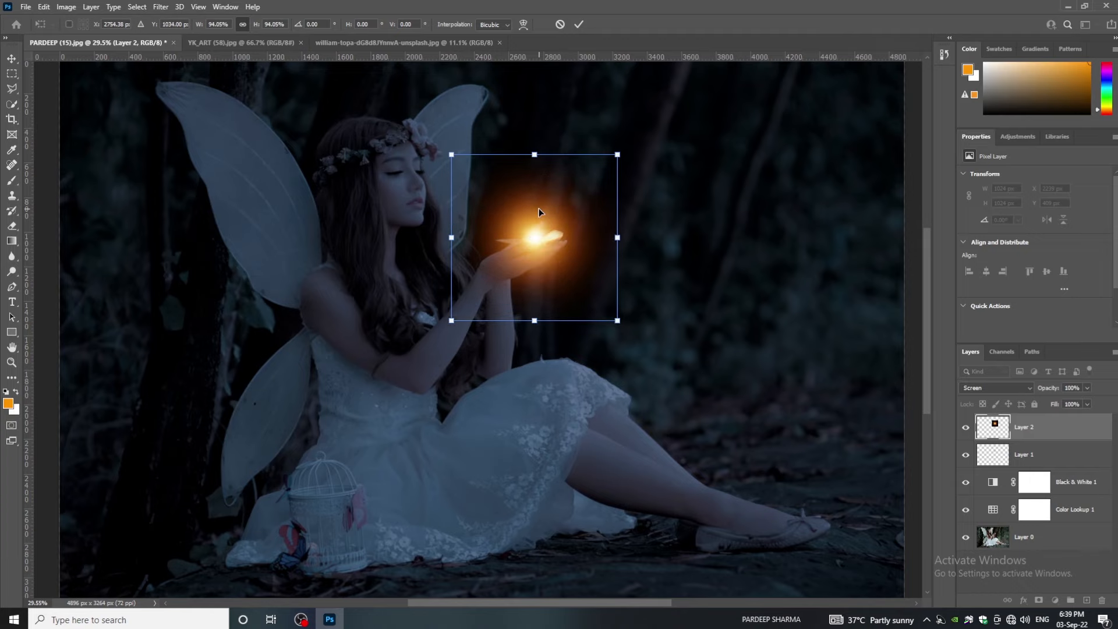
scroll(543, 208, up, 3)
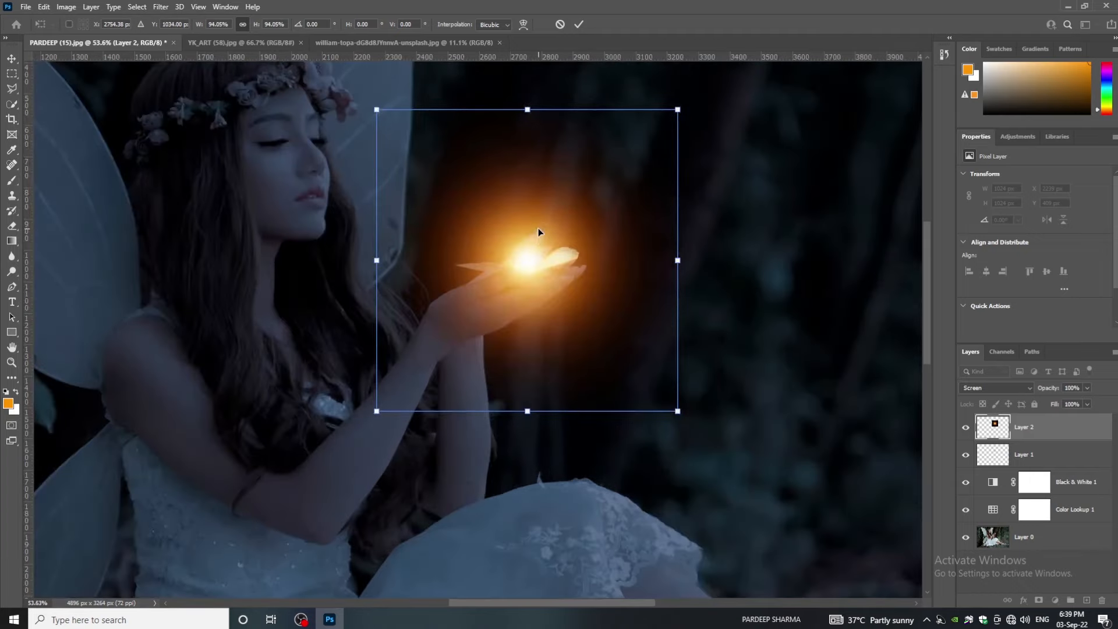
key(Return)
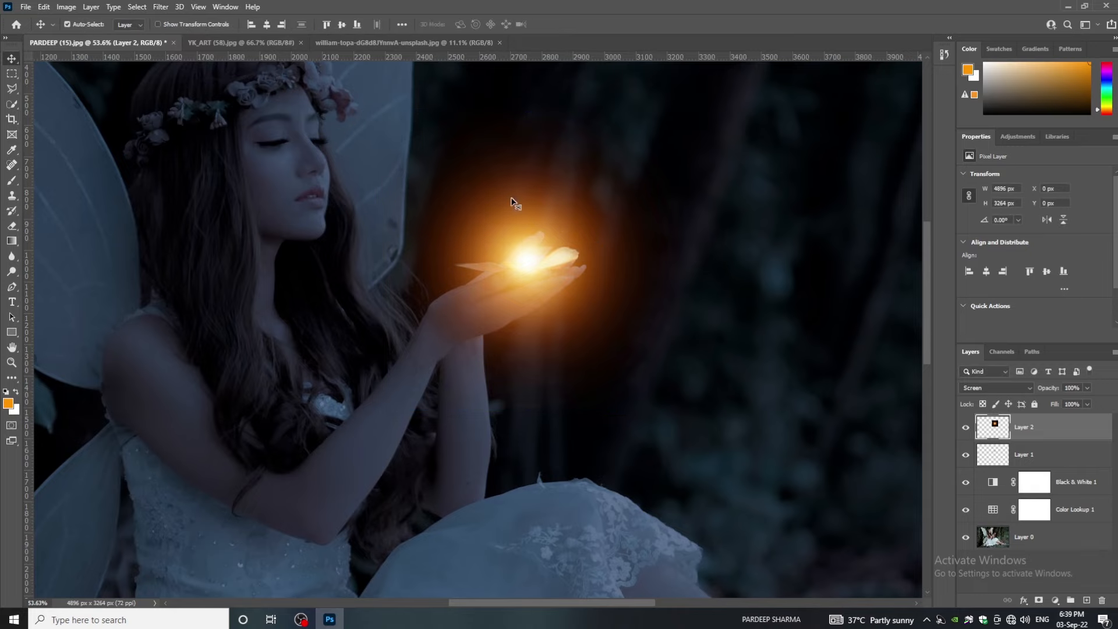
Apply a Gaussian Blur with a 47.0 pixel radius to the glow layer
click(161, 7)
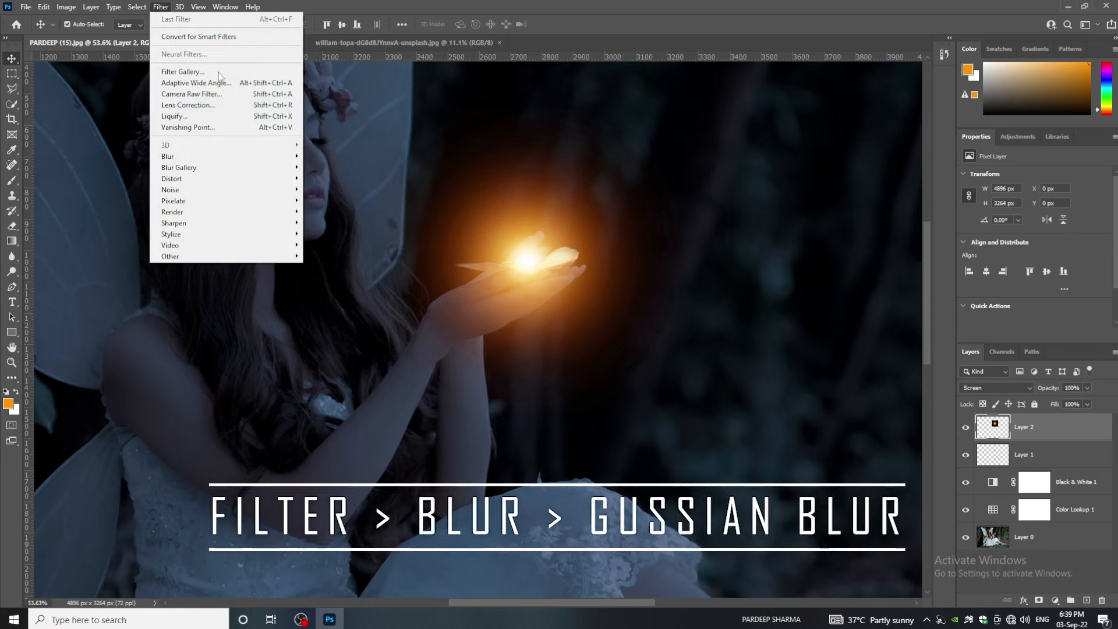
mouse_move(283, 157)
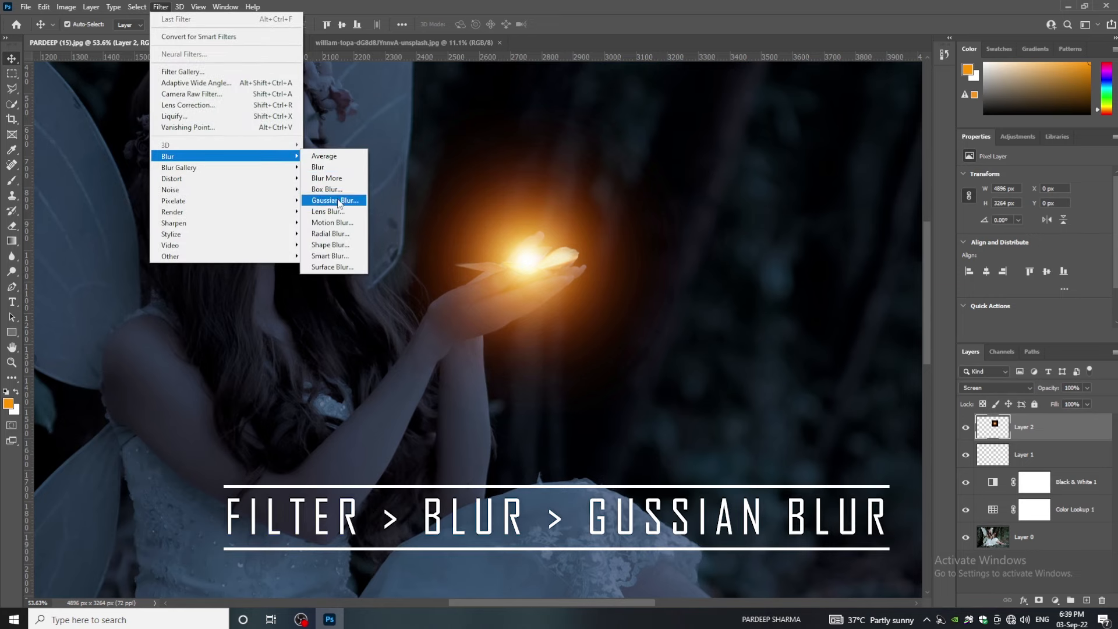
click(333, 200)
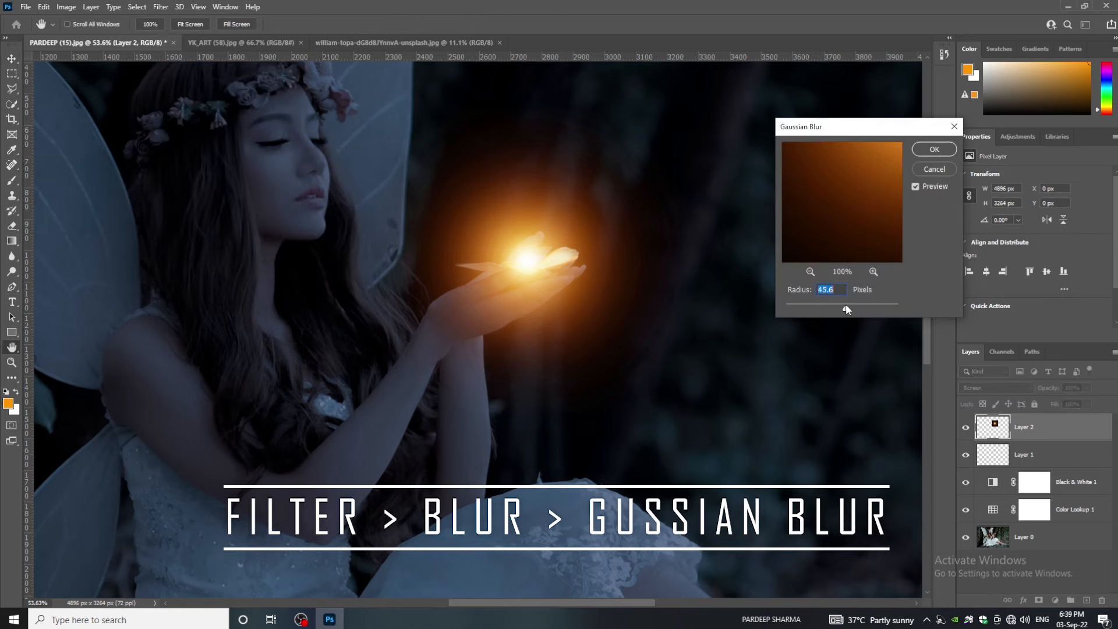
drag(833, 303, 846, 303)
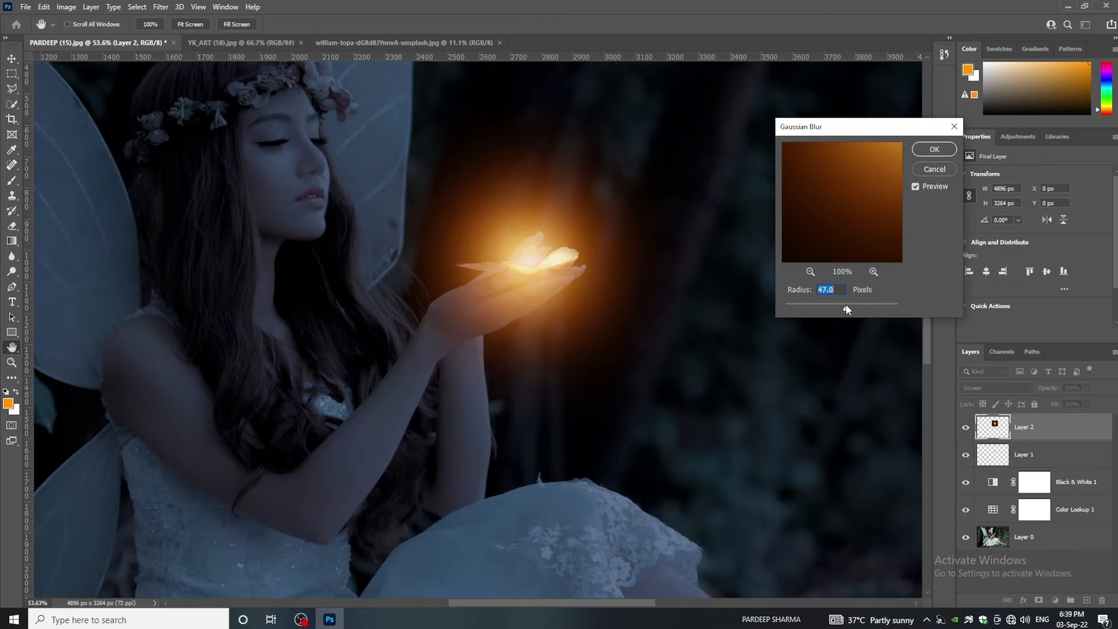
click(934, 150)
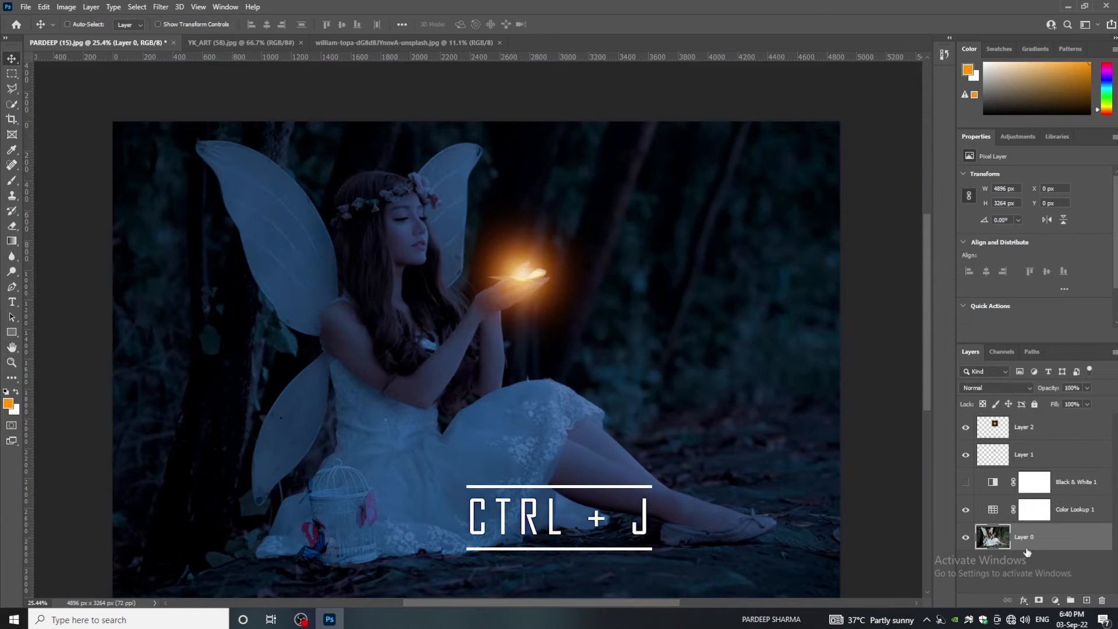
Duplicate the original photo layer and move the copy above the Black & White adjustment, below the butterfly layer
key(ctrl+j)
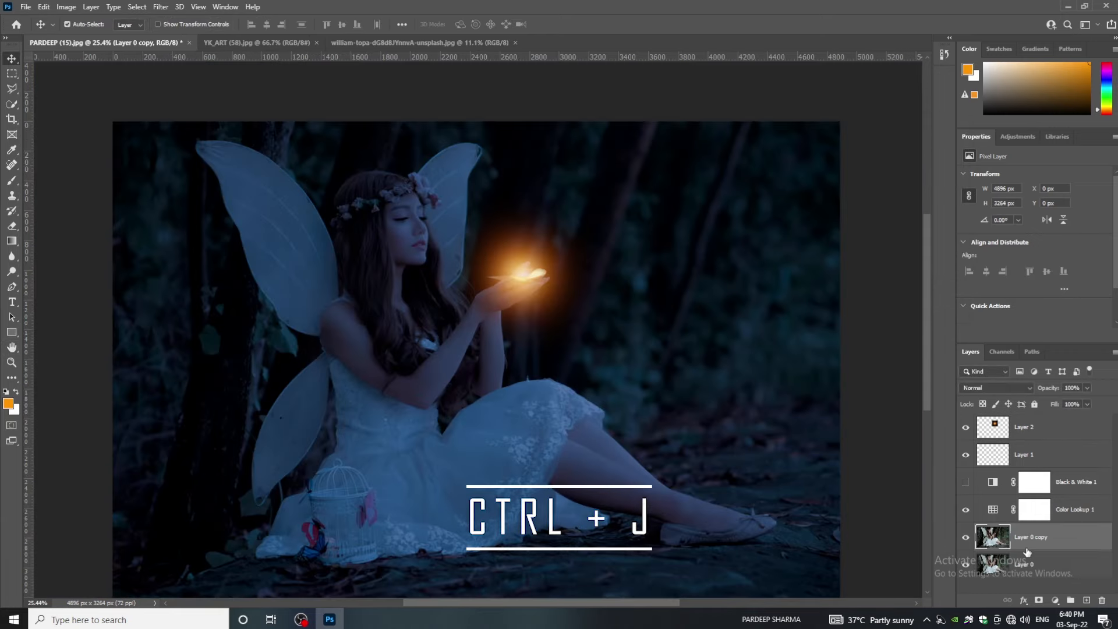
drag(1029, 548, 1001, 469)
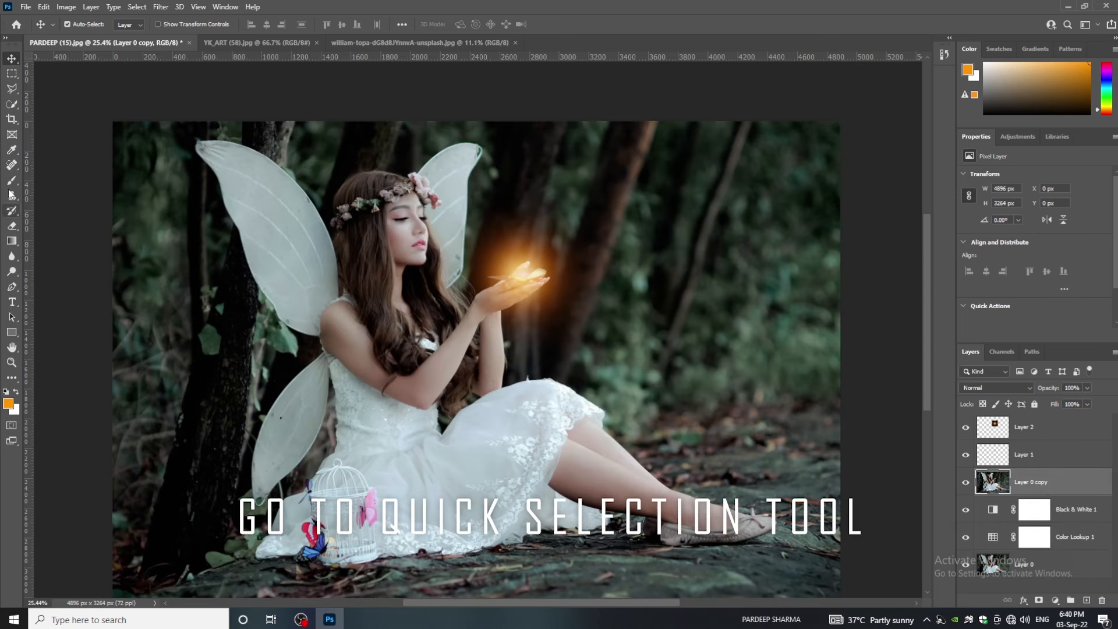
Select the girl's head, hair, arms and wings on the photo copy with the Quick Selection tool
click(12, 104)
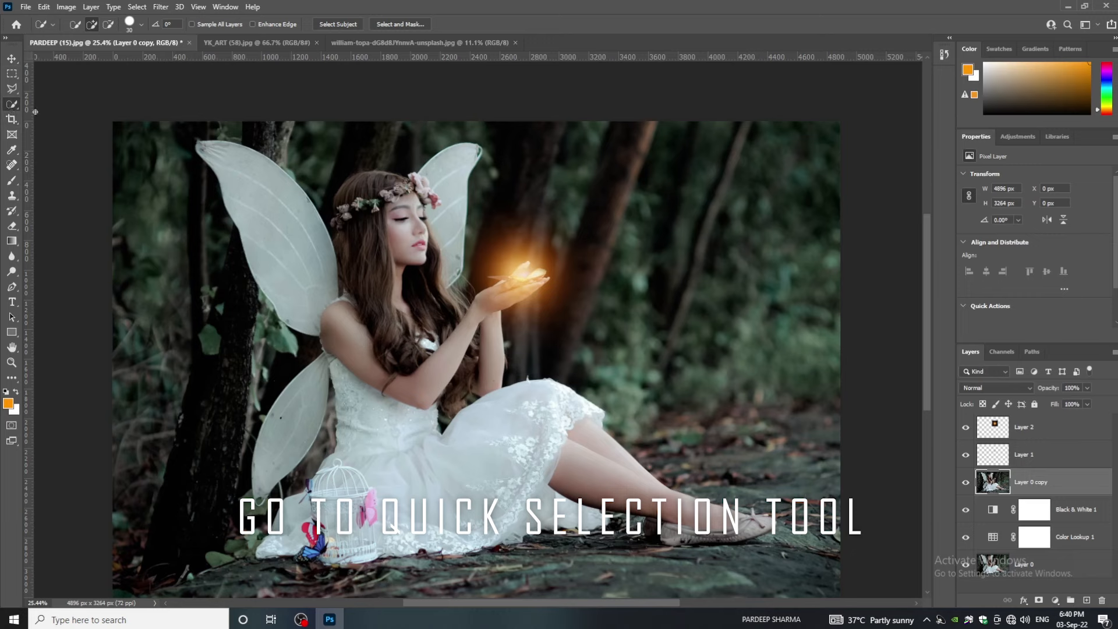
mouse_move(384, 223)
mouse_down()
mouse_move(409, 230)
mouse_move(404, 256)
mouse_move(384, 187)
mouse_move(369, 204)
mouse_move(353, 174)
mouse_move(379, 351)
mouse_move(442, 372)
mouse_move(415, 265)
mouse_move(429, 215)
mouse_up()
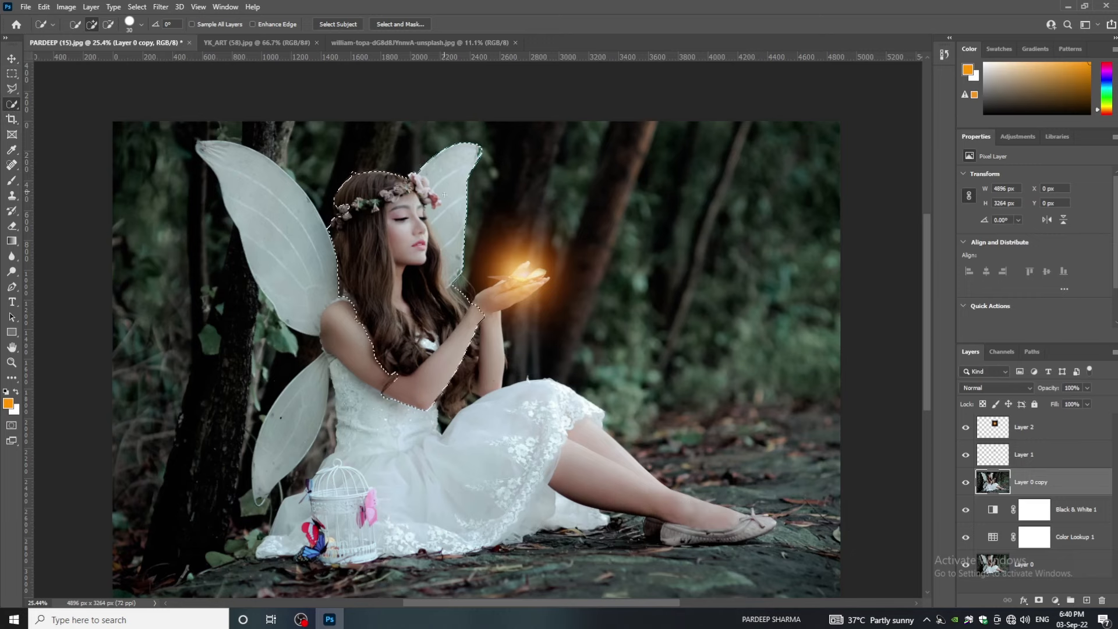
drag(281, 224, 334, 279)
mouse_move(464, 359)
mouse_down()
mouse_move(484, 297)
mouse_move(291, 373)
mouse_move(338, 355)
mouse_move(326, 380)
mouse_up()
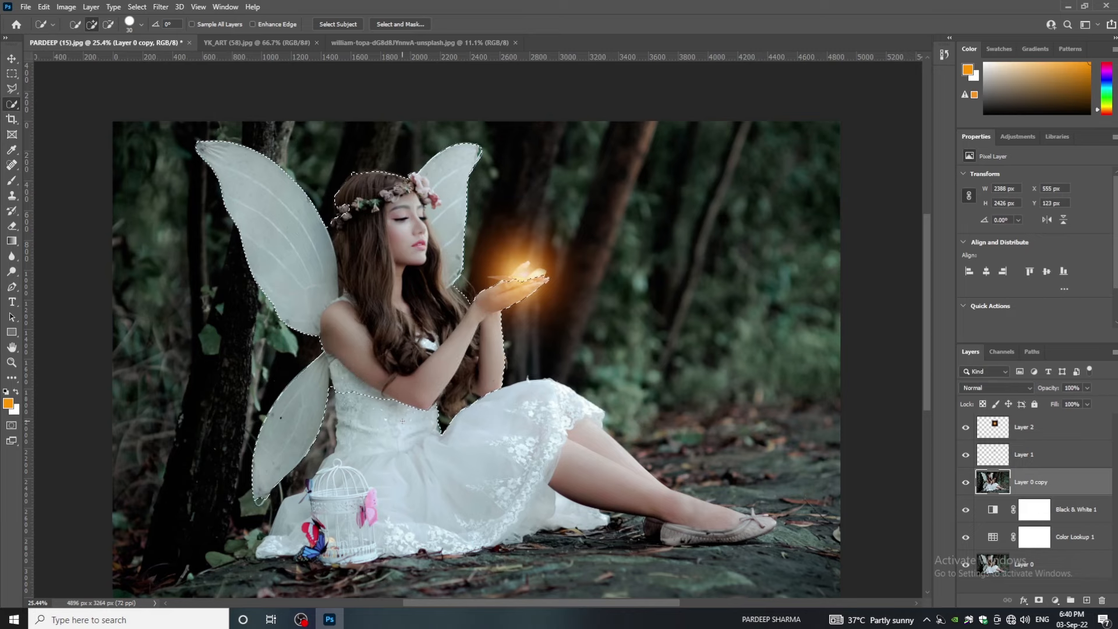
Copy the selection to its own layer and delete the full photo copy beneath it
key(ctrl+j)
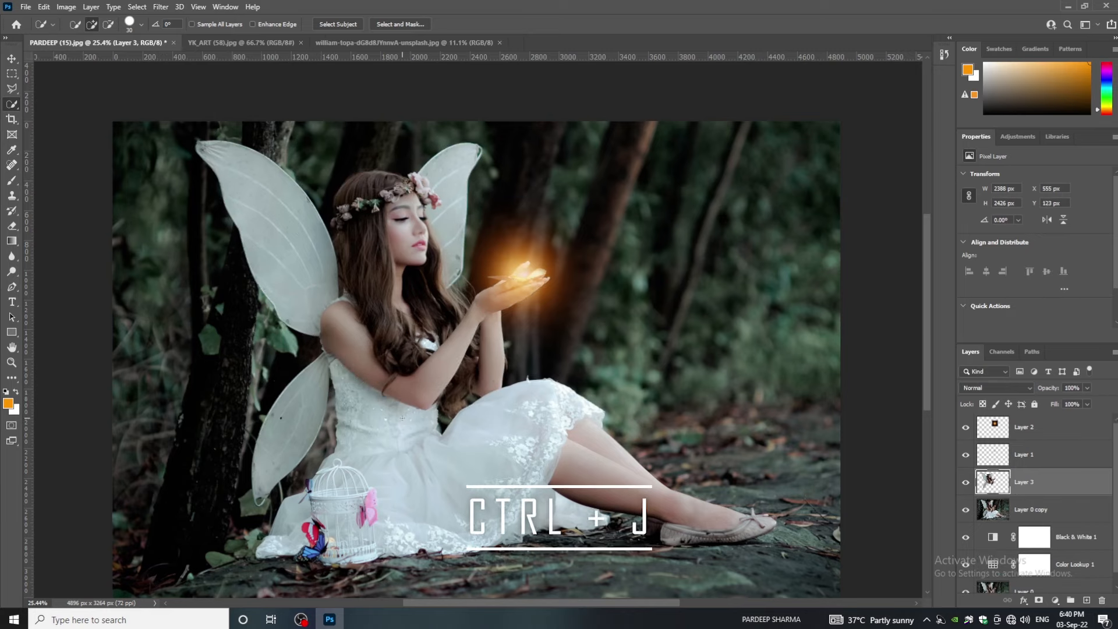
click(1022, 508)
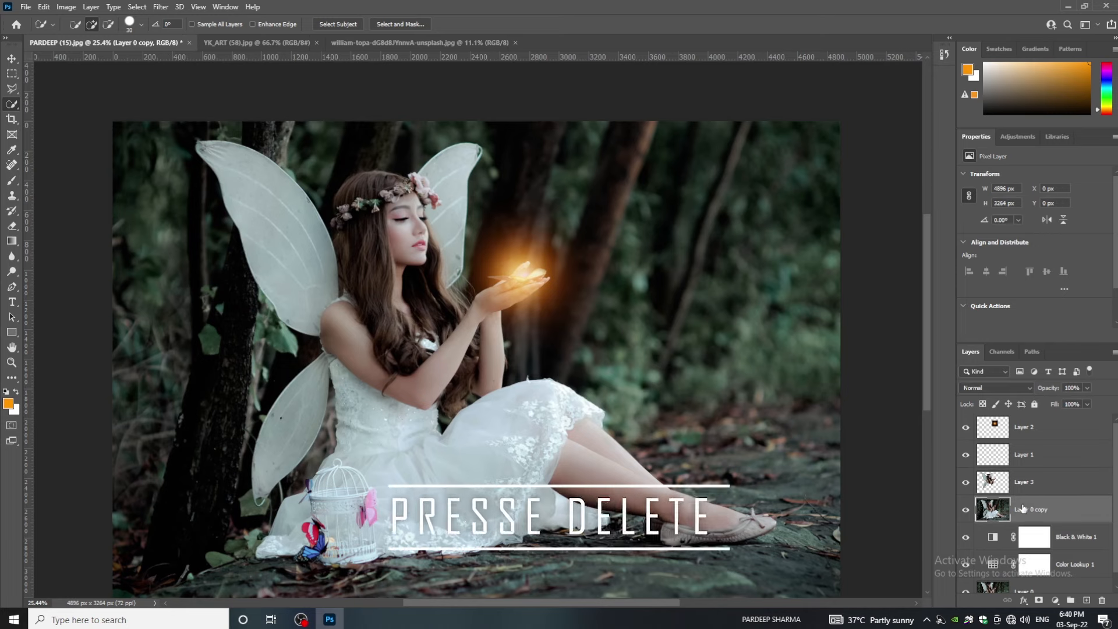
key(Delete)
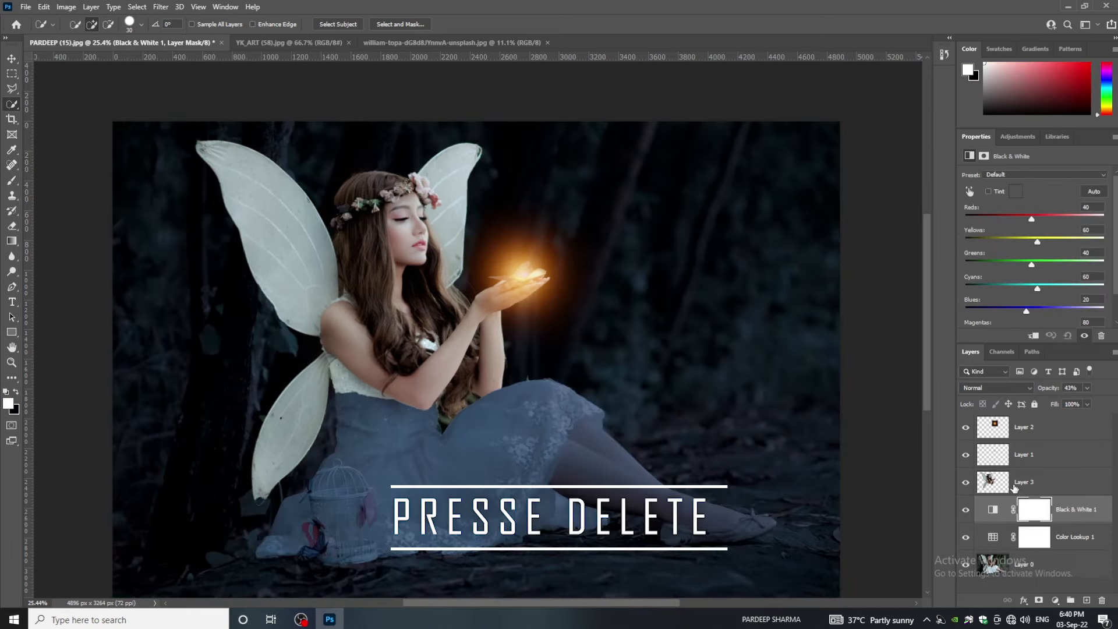
Add a Color Balance adjustment above the girl cut-out and set the midtones Yellow–Blue value to -31
click(1019, 483)
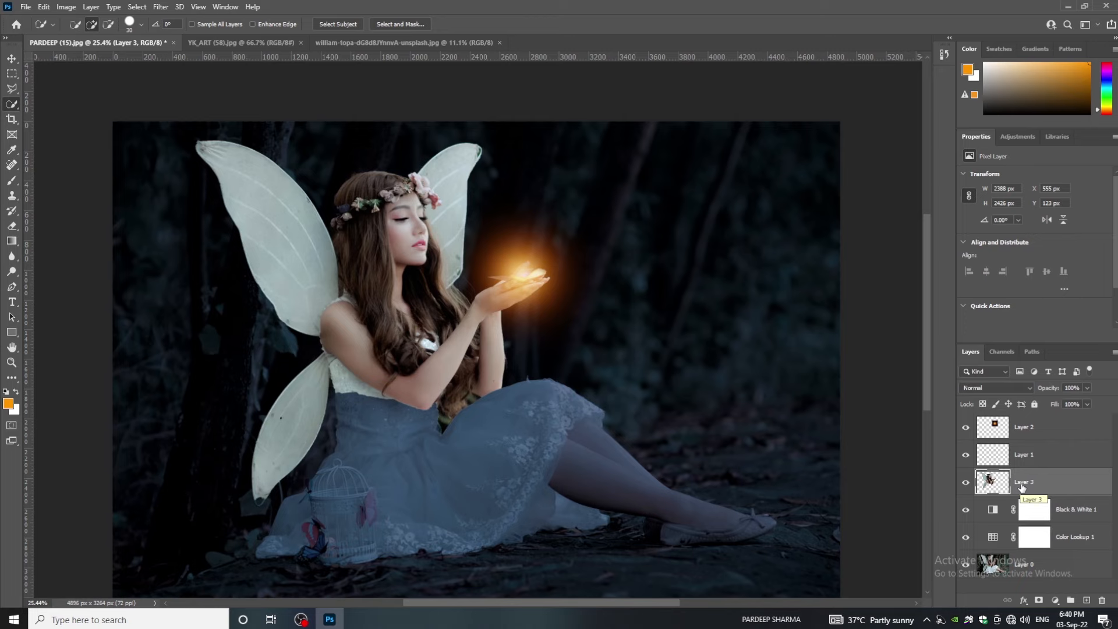
click(1054, 599)
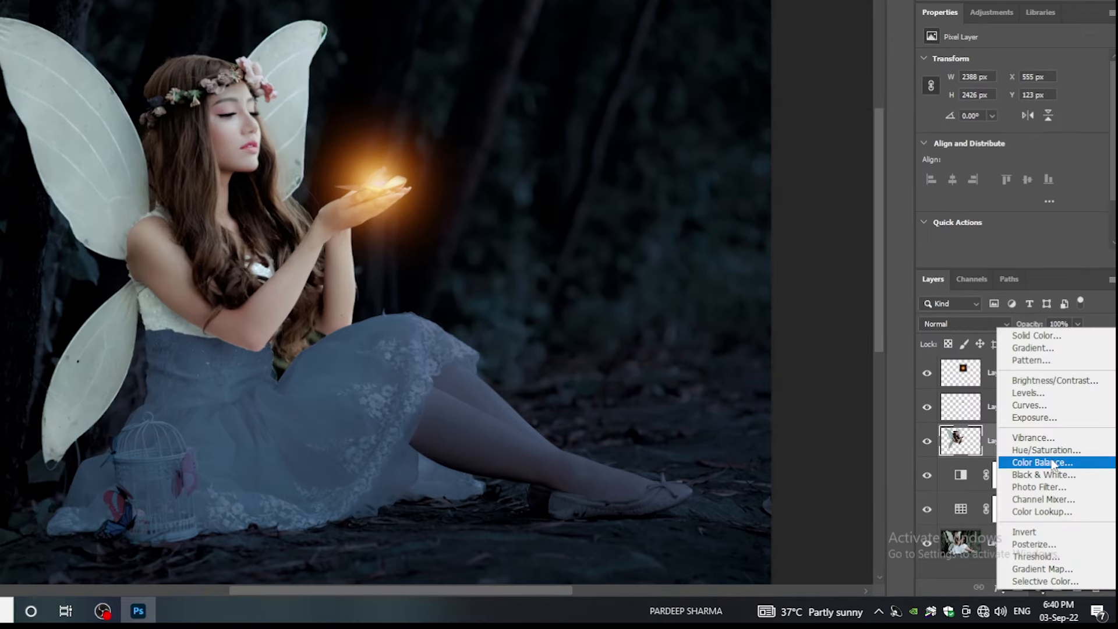
click(1042, 462)
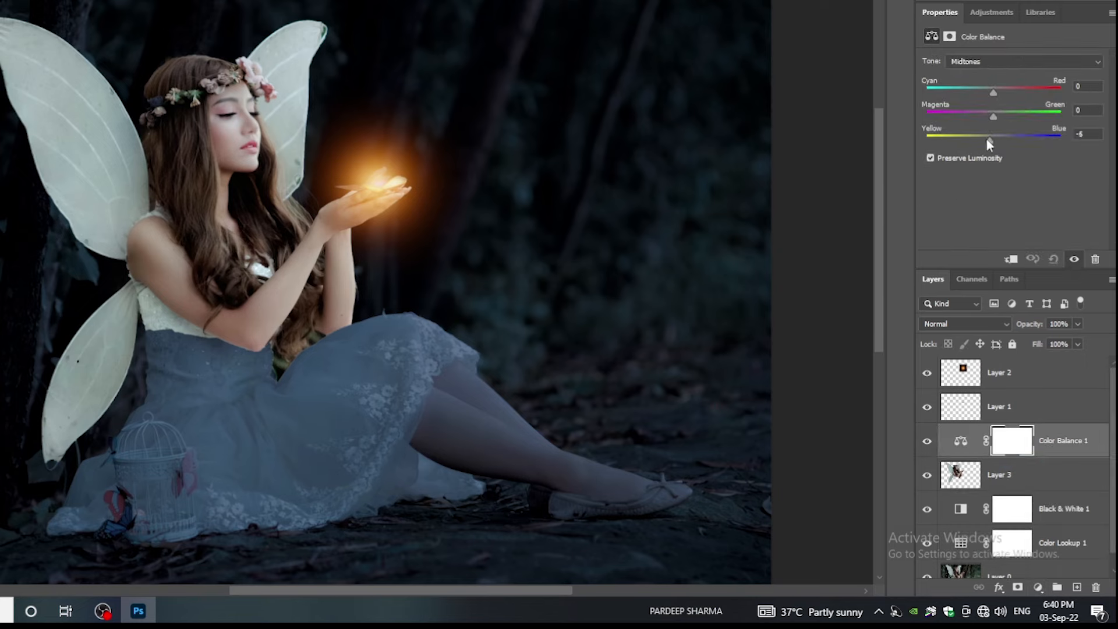
drag(986, 139, 972, 140)
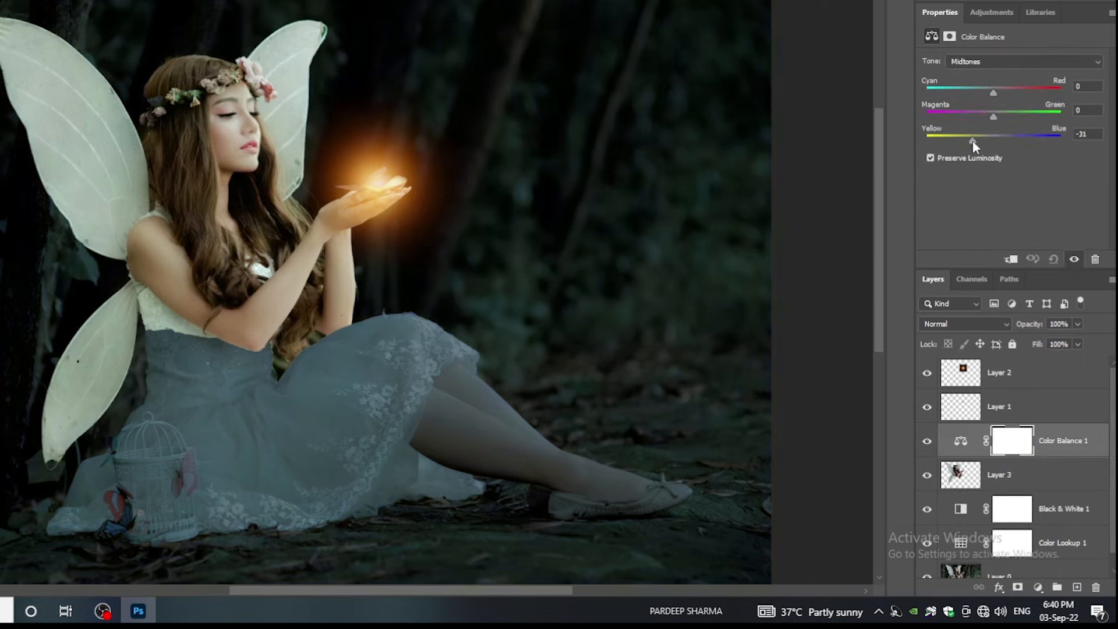
Set the Color Balance Yellow–Blue value to -19 for the shadows and -18 for the highlights
click(984, 61)
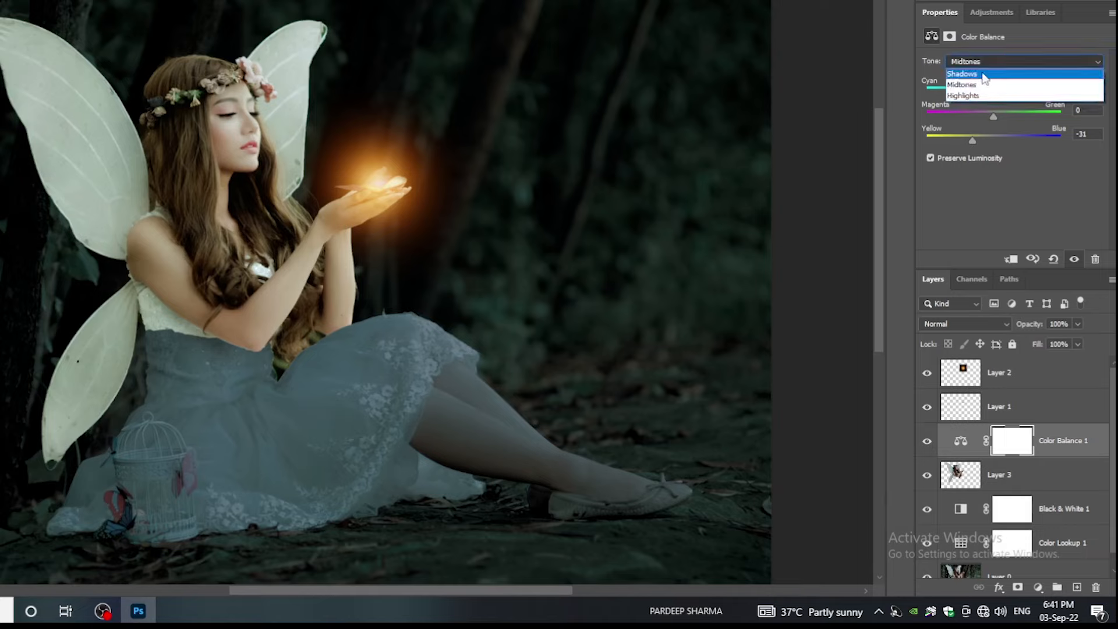
click(984, 74)
drag(994, 141, 983, 141)
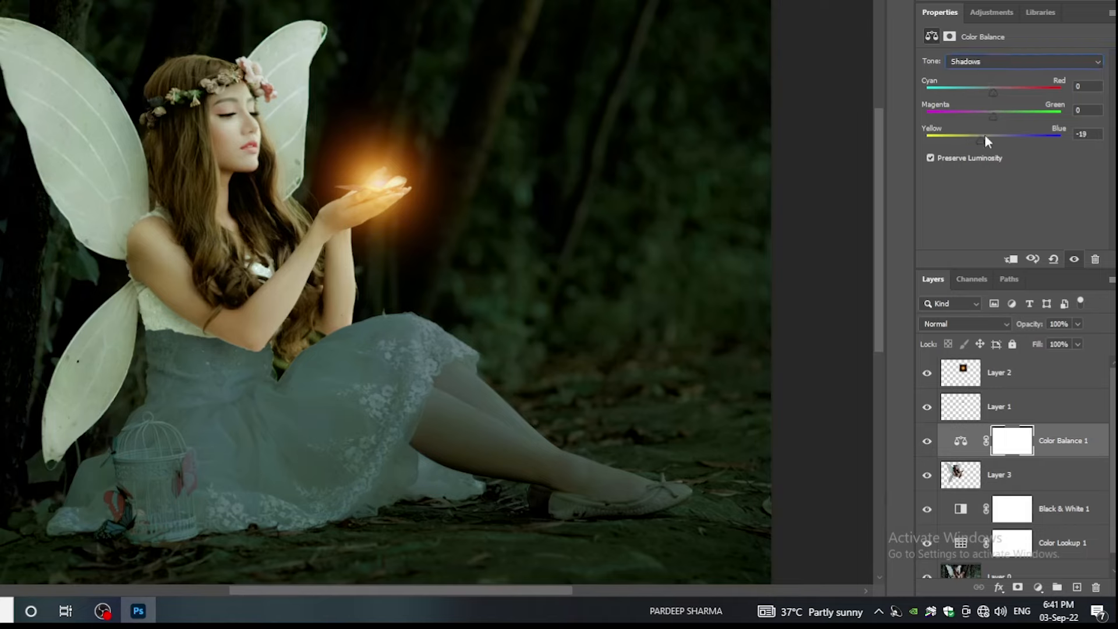
click(1002, 60)
click(994, 93)
drag(983, 139, 981, 138)
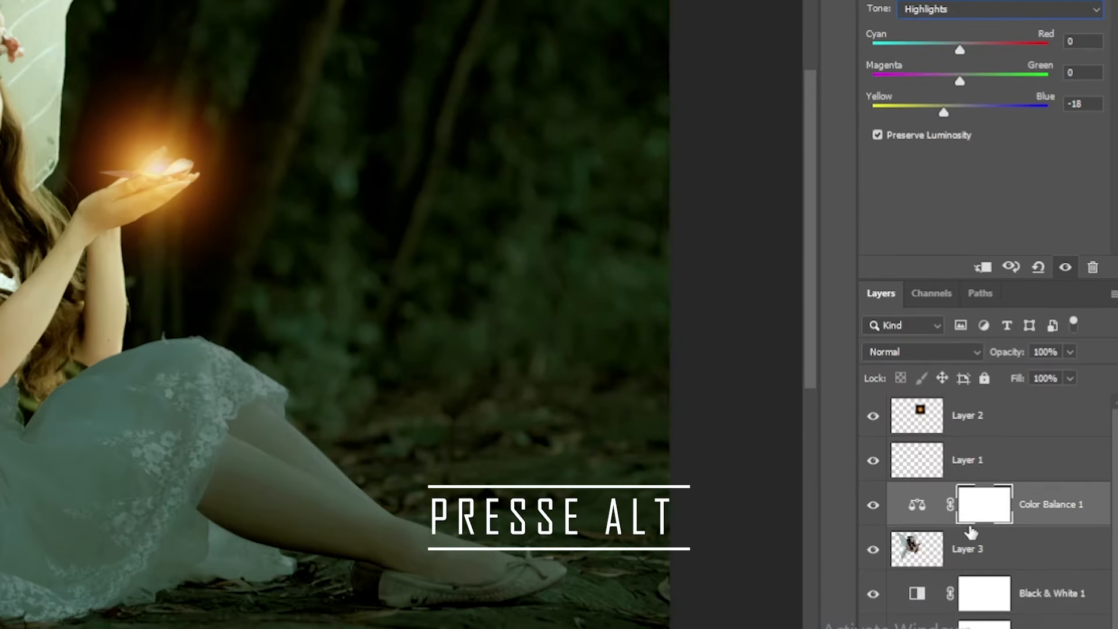
Clip the Color Balance adjustment to the girl cut-out and give the cut-out layer a black mask
alt+click(970, 534)
click(934, 553)
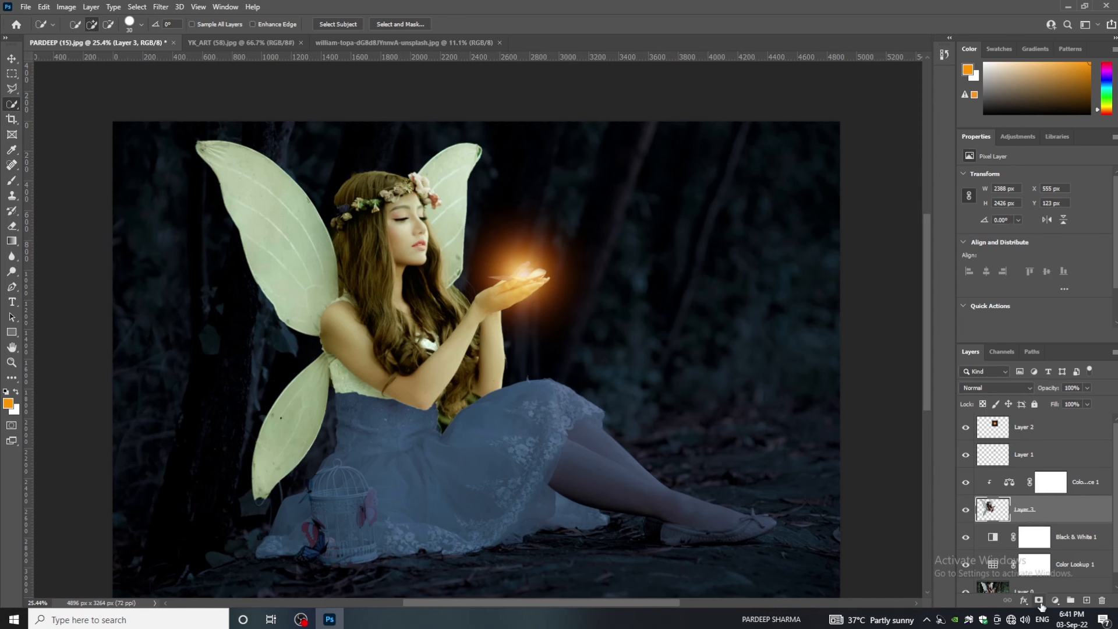
alt+click(1038, 601)
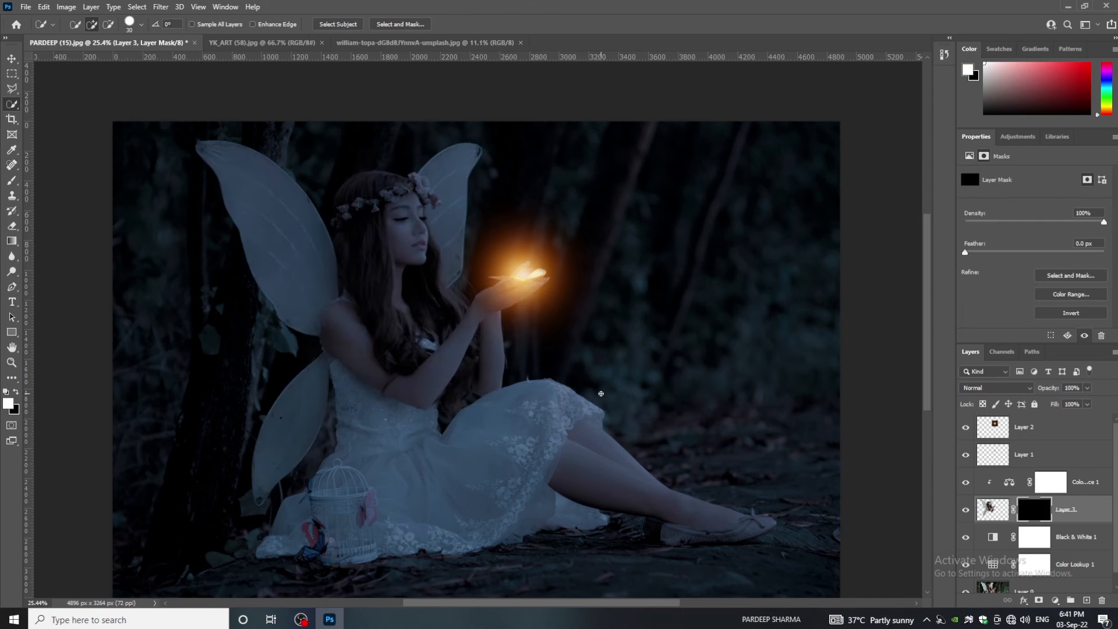
Paint white on the cut-out's mask with a soft brush to reveal warm light on the girl's face, hair, arms and the wing behind her face
key(b)
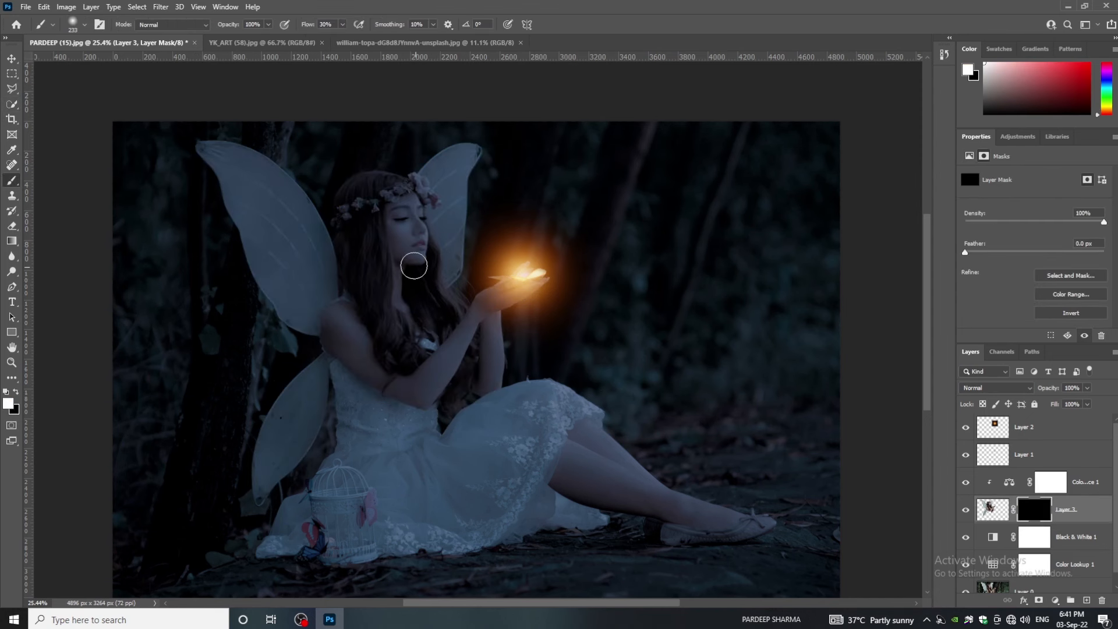
scroll(409, 255, up, 1)
scroll(408, 255, up, 3)
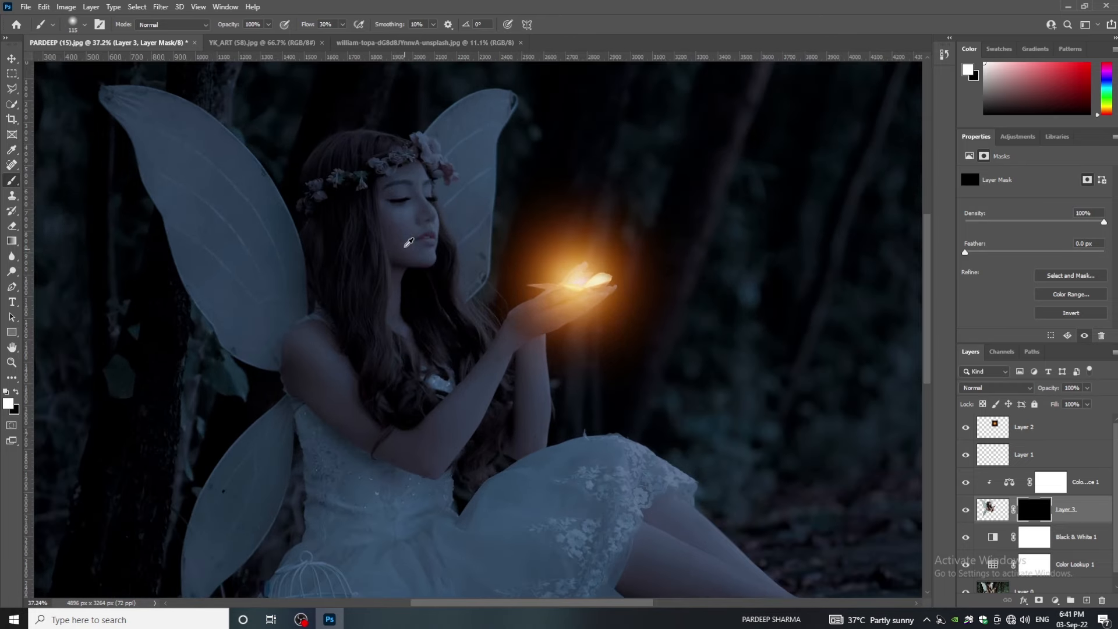
drag(402, 220, 405, 222)
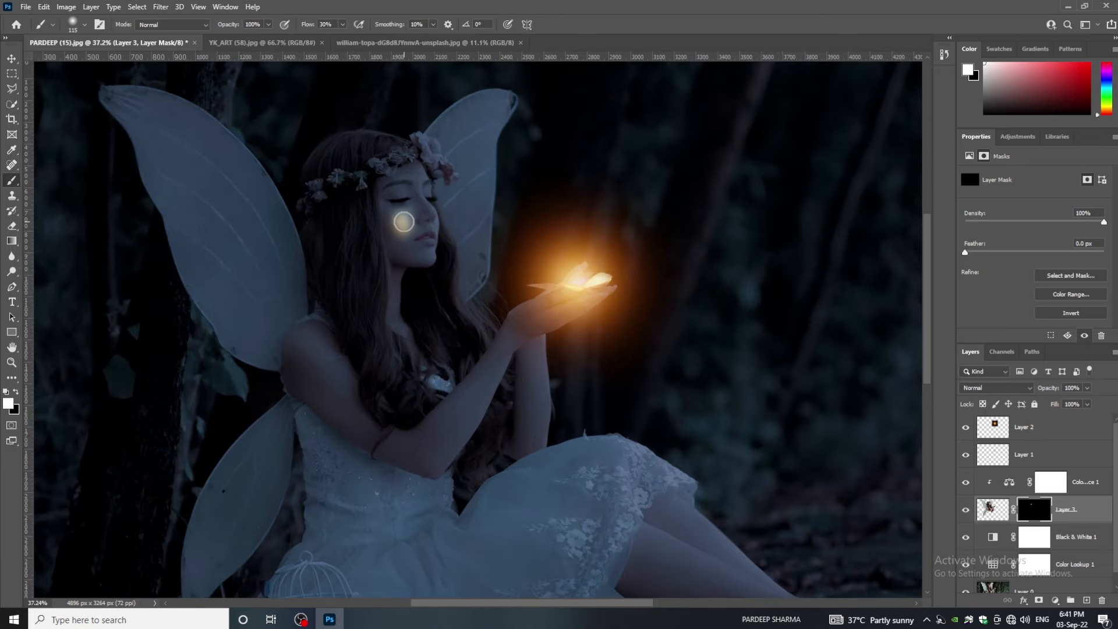
key(ctrl+z)
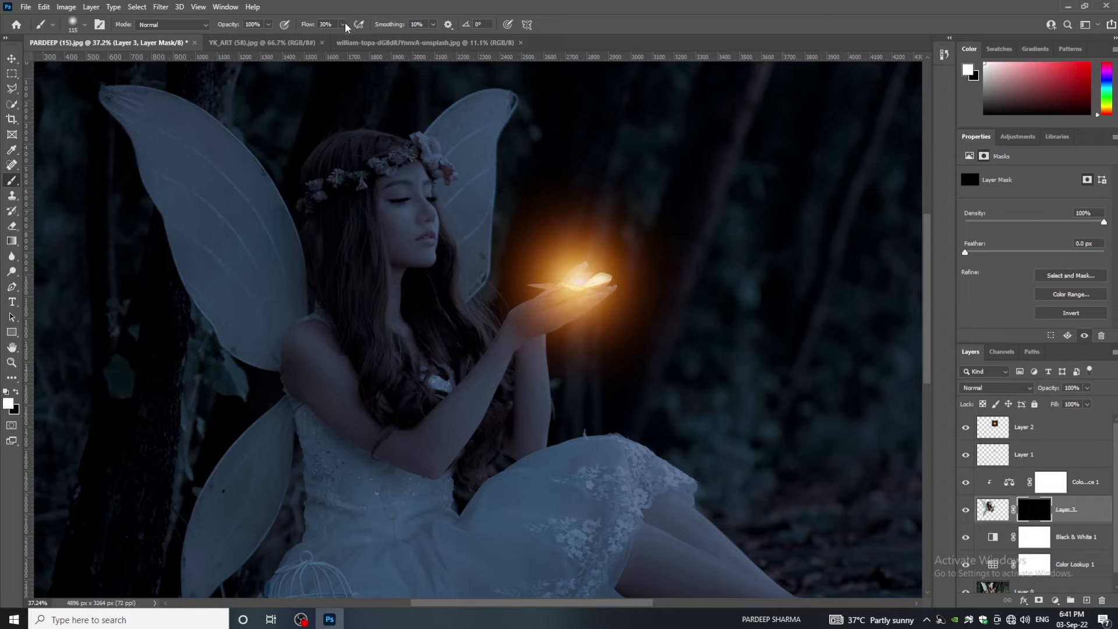
click(343, 25)
mouse_move(401, 176)
mouse_down()
mouse_move(400, 223)
mouse_move(405, 205)
mouse_move(422, 230)
mouse_move(425, 196)
mouse_move(395, 315)
mouse_move(394, 340)
mouse_up()
mouse_move(446, 227)
mouse_down()
mouse_move(471, 113)
mouse_move(440, 156)
mouse_move(492, 267)
mouse_move(456, 320)
mouse_move(370, 143)
mouse_move(409, 407)
mouse_move(506, 367)
mouse_move(292, 337)
mouse_move(538, 406)
mouse_move(513, 338)
mouse_move(399, 386)
mouse_move(411, 295)
mouse_move(373, 279)
mouse_up()
scroll(328, 290, down, 2)
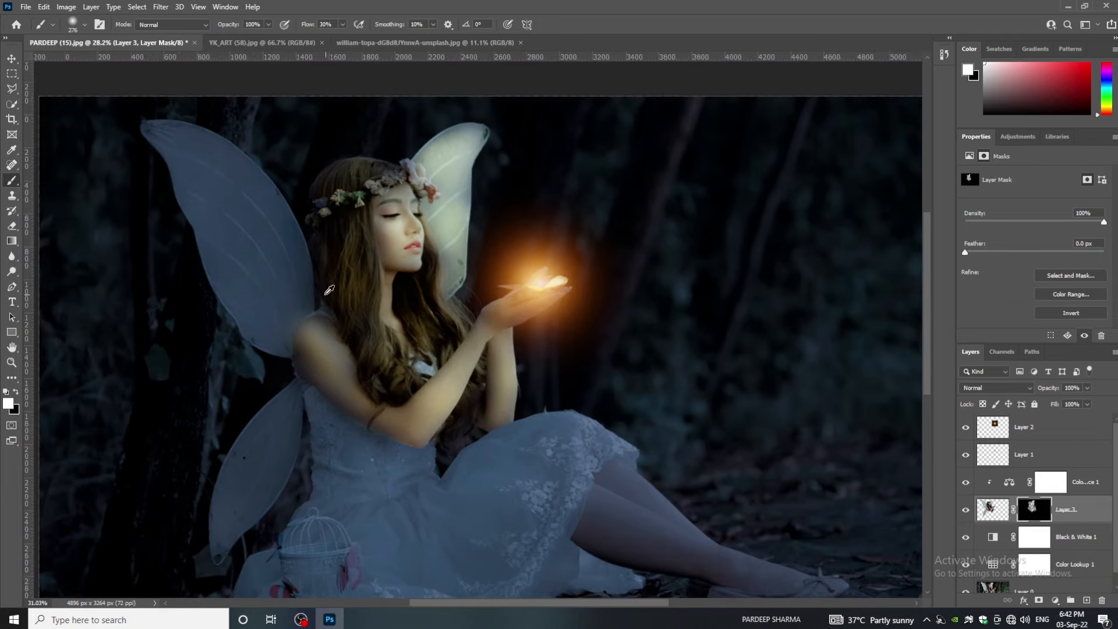
Set the brush flow to 9% and lightly reveal the large upper wing behind the girl's back with a bigger brush
drag(343, 25, 335, 29)
drag(187, 123, 204, 155)
alt+right_click(205, 155)
mouse_move(274, 238)
mouse_down()
mouse_move(172, 151)
mouse_move(288, 341)
mouse_up()
scroll(438, 395, down, 4)
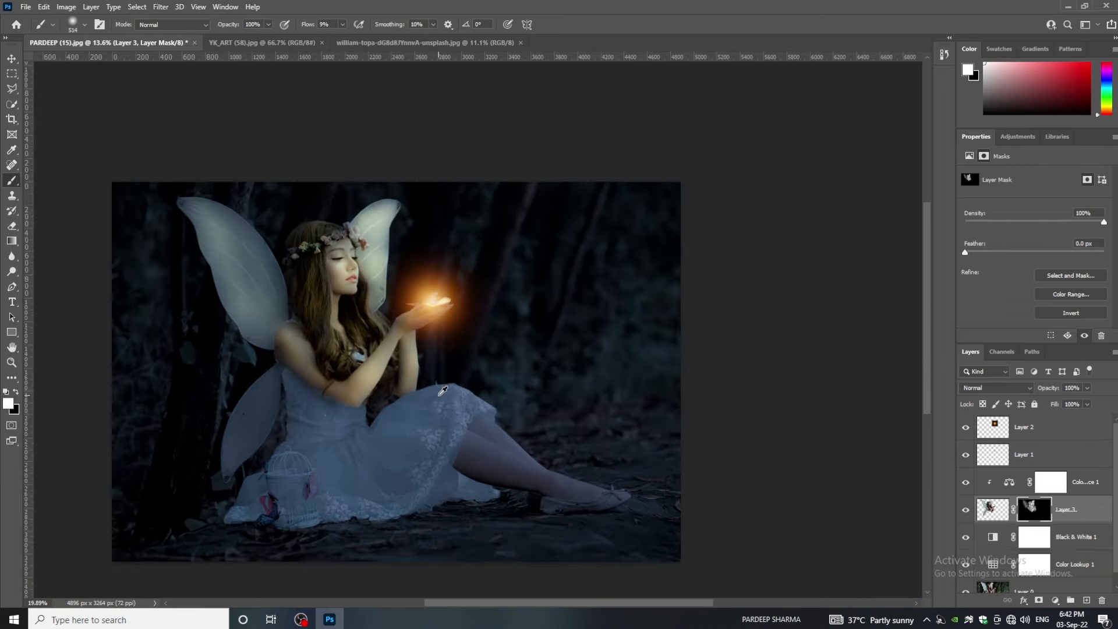
Set the brush flow to 97%, brighten the girl's face and the wing behind it on the mask, and undo the excess strokes
drag(566, 602, 531, 602)
scroll(802, 490, up, 2)
drag(343, 25, 396, 36)
mouse_move(380, 211)
mouse_down()
mouse_move(382, 231)
mouse_move(419, 175)
mouse_up()
mouse_move(232, 154)
mouse_down()
mouse_move(305, 283)
mouse_move(291, 303)
mouse_up()
key(ctrl+z)
key(ctrl+z)
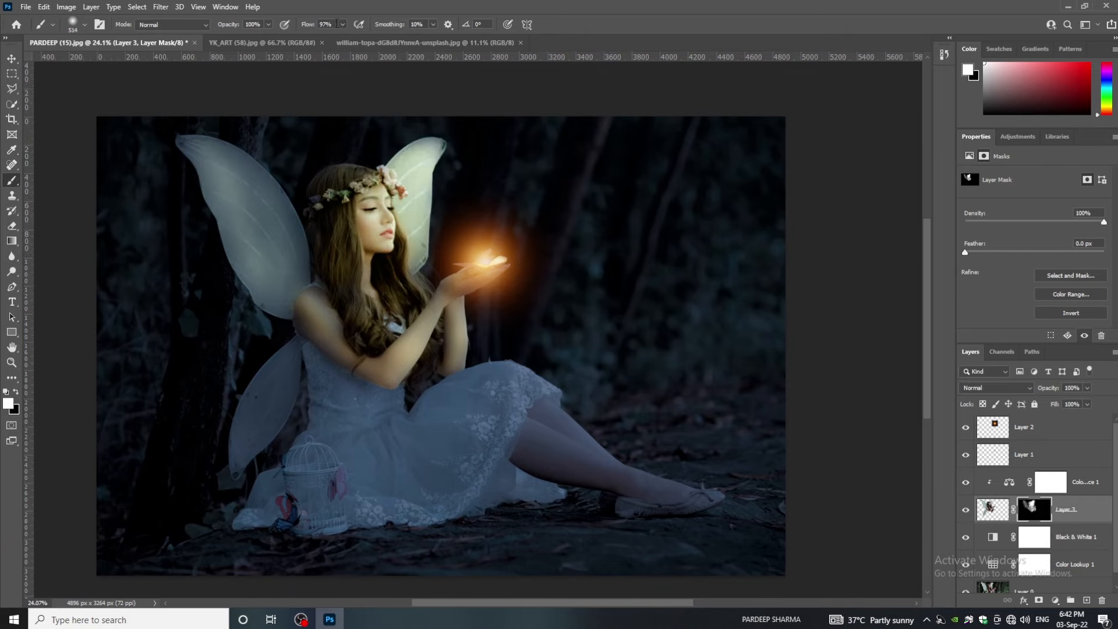
Set the brush flow to 23% and paint more light onto the large upper wing behind the girl's back
drag(336, 24, 298, 41)
mouse_move(187, 140)
mouse_down()
mouse_move(303, 279)
mouse_move(262, 237)
mouse_up()
scroll(408, 291, down, 3)
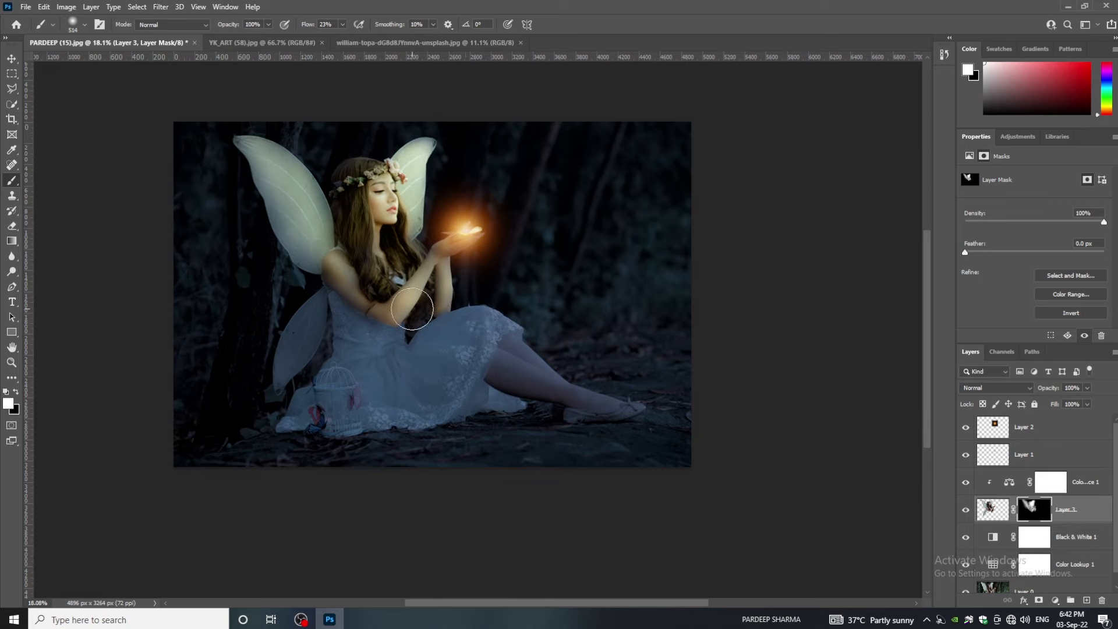
Paint black on the cut-out's mask over the girl's elbow and forearm to darken them again
key(x)
mouse_move(413, 309)
mouse_down()
mouse_move(433, 289)
mouse_move(339, 280)
mouse_move(351, 314)
mouse_move(479, 269)
mouse_move(473, 287)
mouse_move(418, 273)
mouse_up()
scroll(396, 308, up, 2)
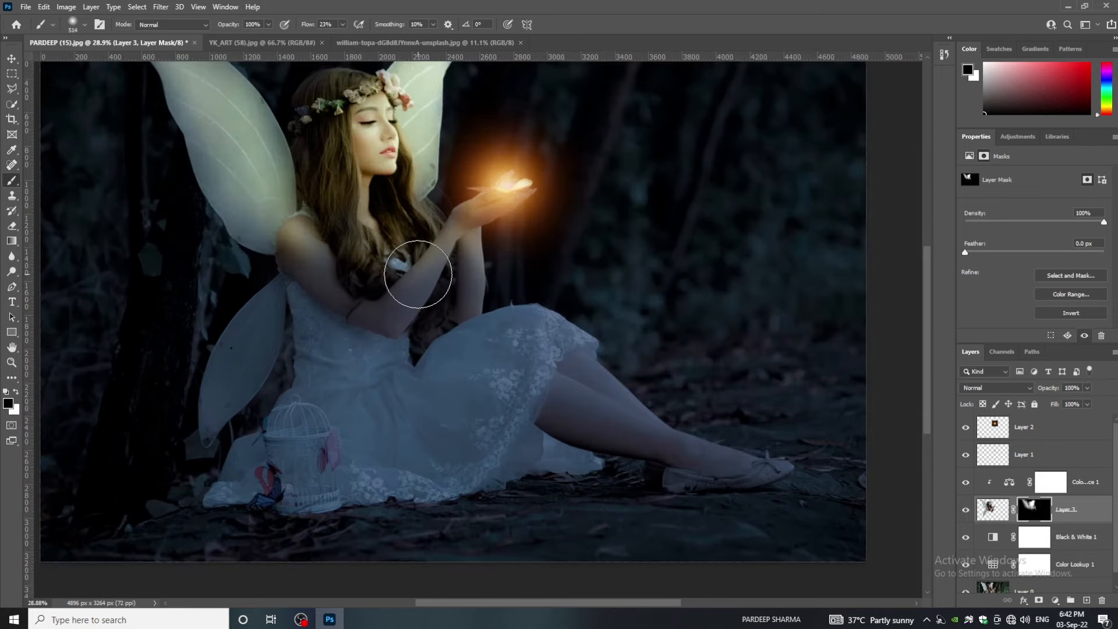
scroll(419, 285, down, 3)
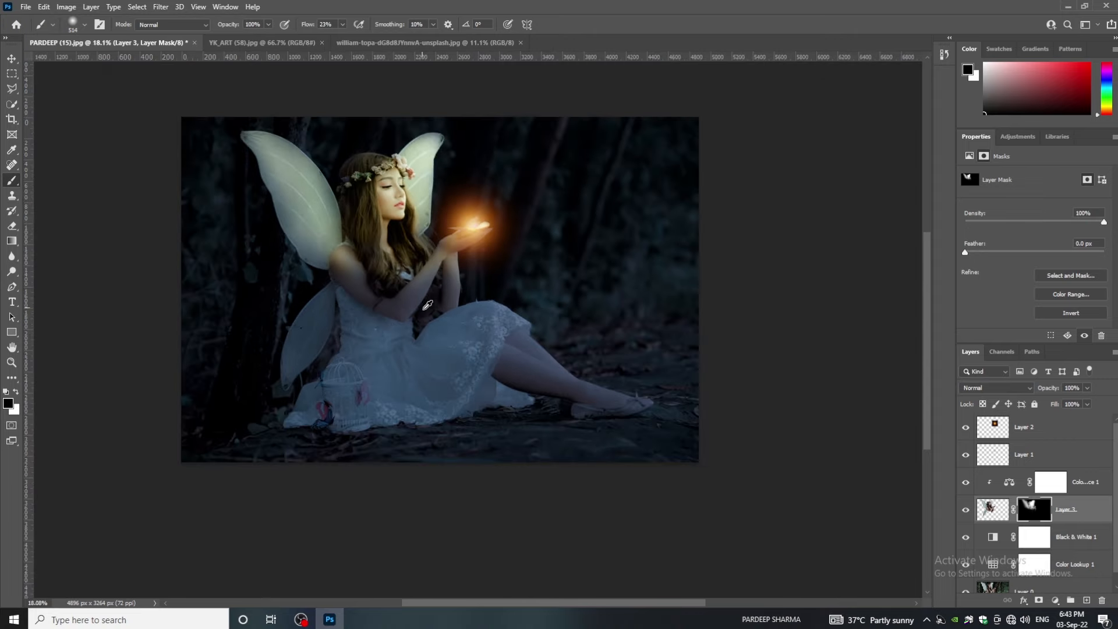
scroll(429, 307, up, 1)
scroll(429, 307, down, 1)
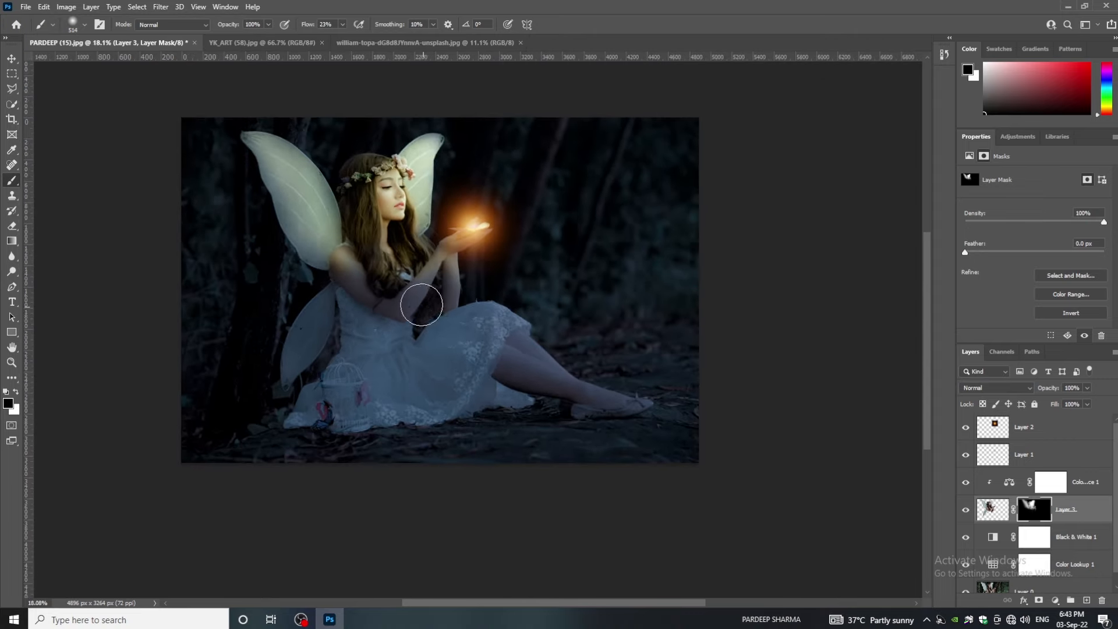
scroll(419, 300, down, 2)
scroll(419, 301, up, 1)
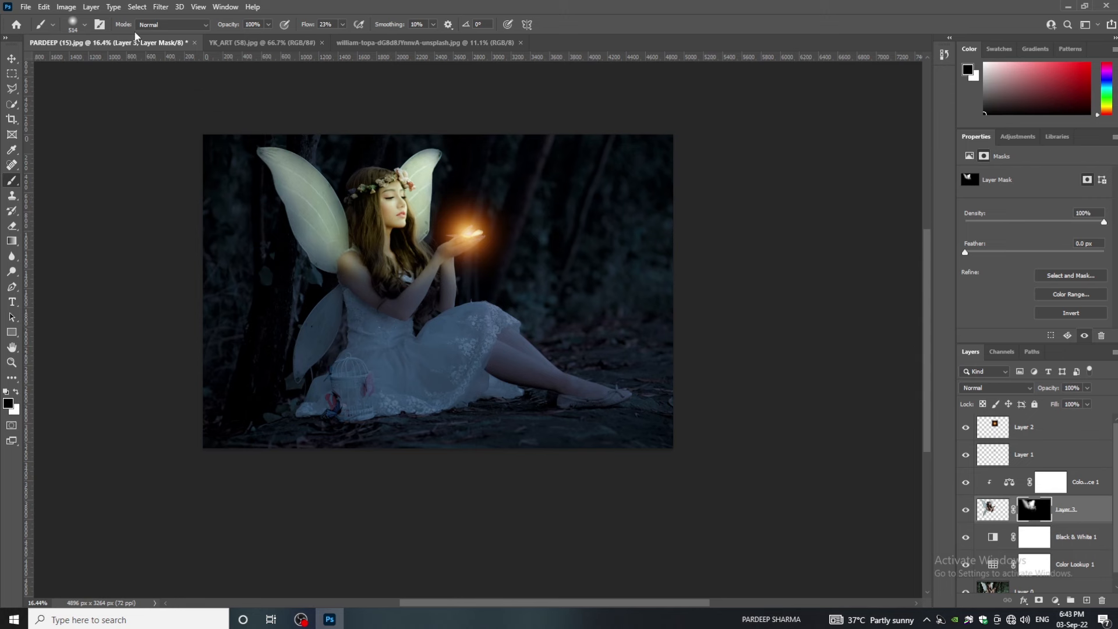
Switch to the snowy night photo, select the sky area above the lights with a rectangular marquee and copy it
click(408, 43)
click(13, 74)
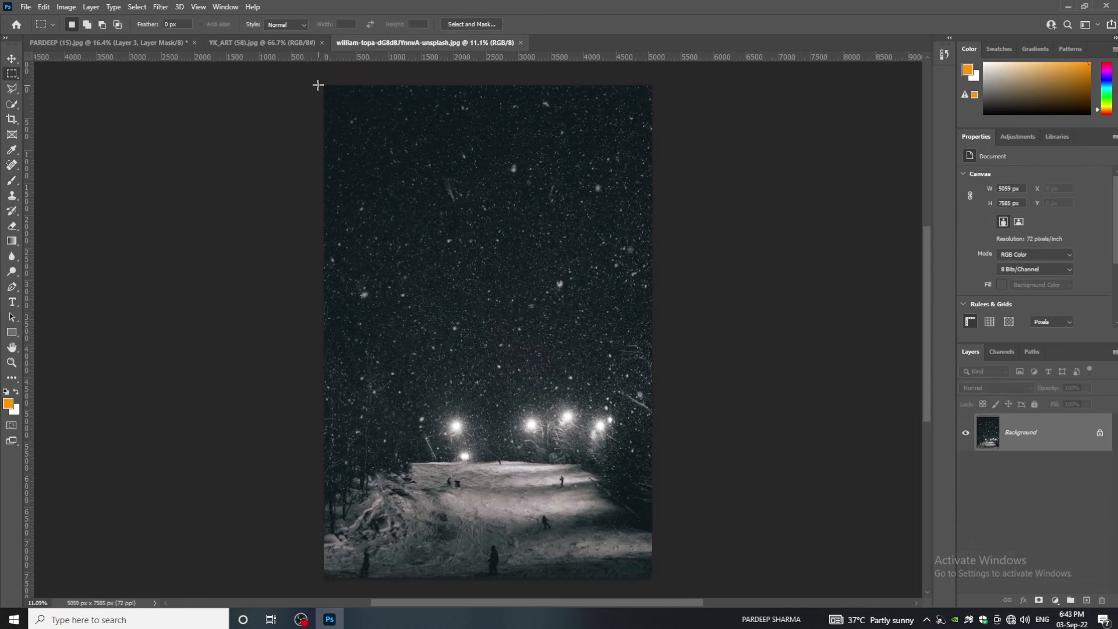
drag(318, 85, 728, 404)
key(ctrl+c)
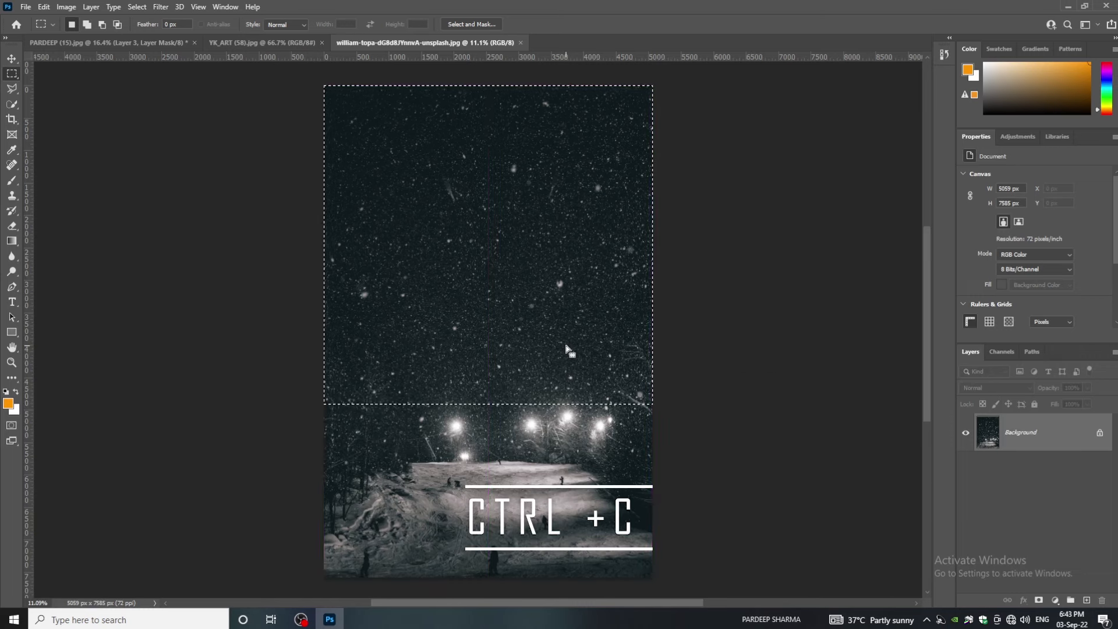
Paste the snow above the glow layer in the fairy portrait and set its blend mode to Color Dodge
click(162, 44)
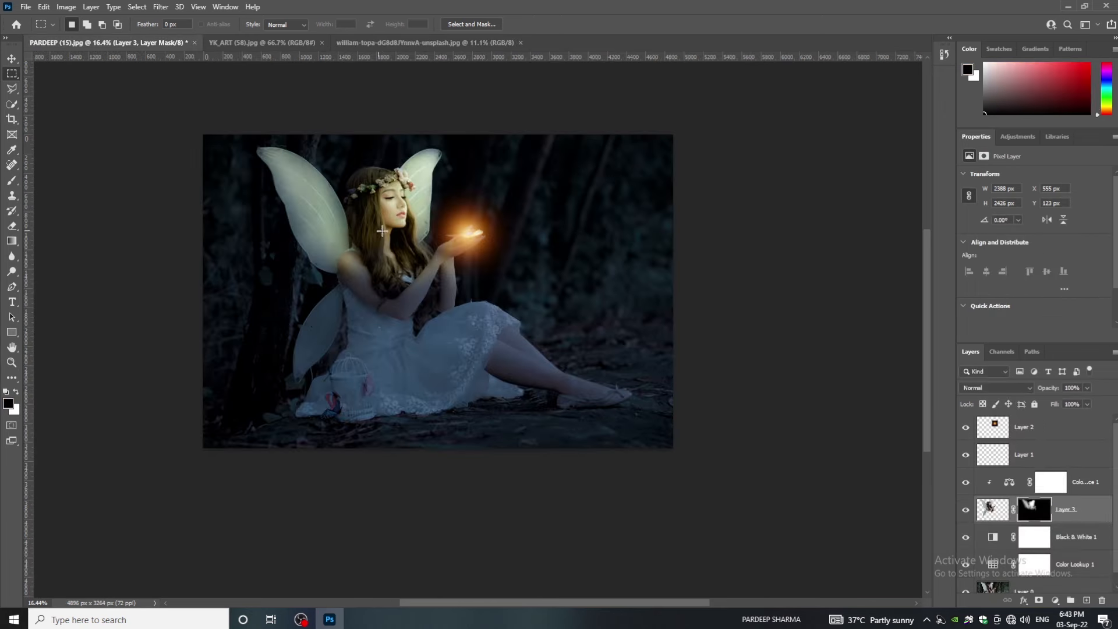
click(1049, 434)
key(ctrl+v)
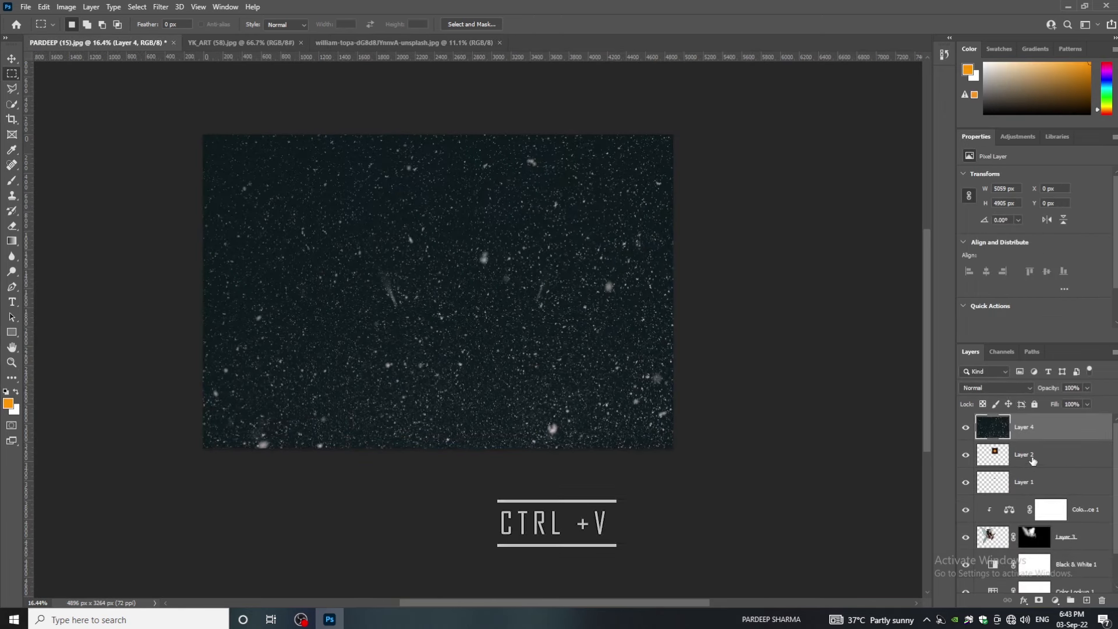
click(1001, 387)
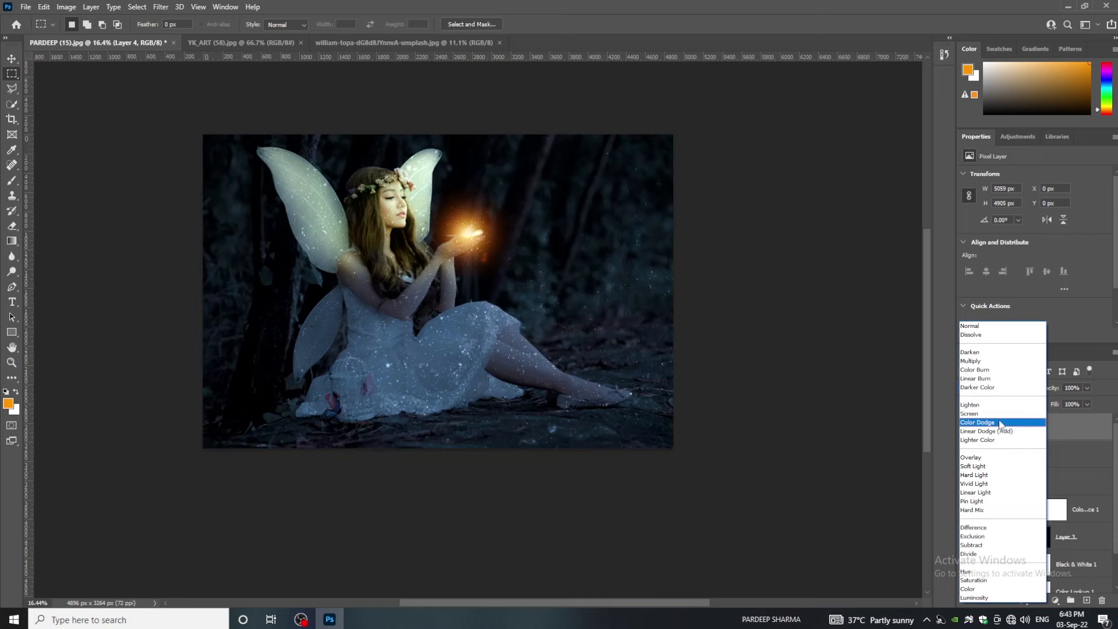
click(998, 423)
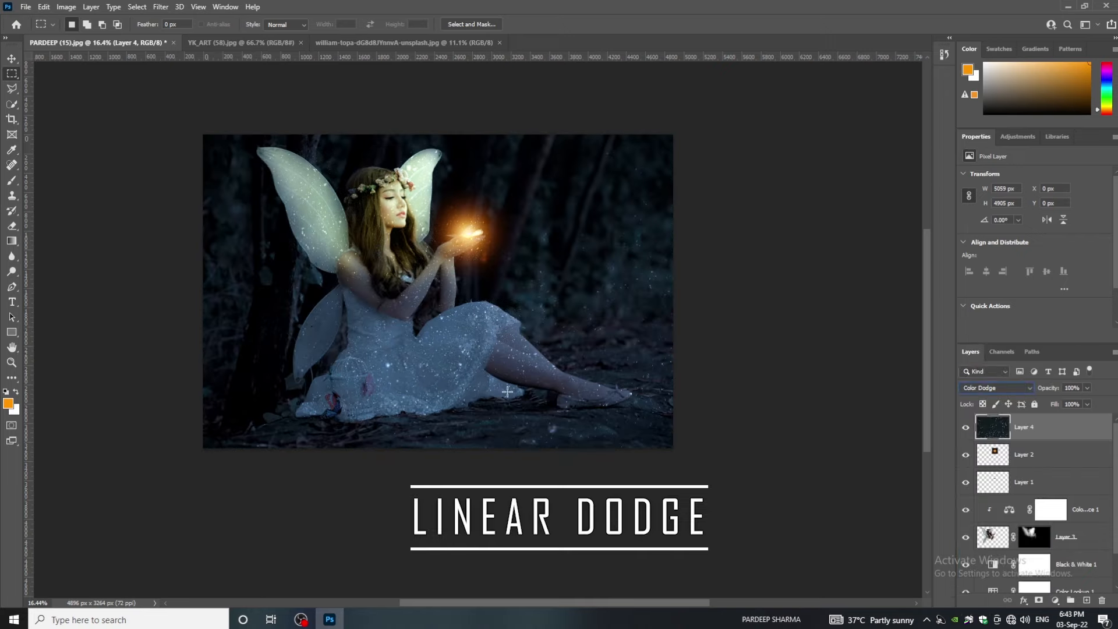
Move the snow layer over the portrait to about X 555 px, Y -103 px
click(11, 58)
drag(431, 314, 388, 234)
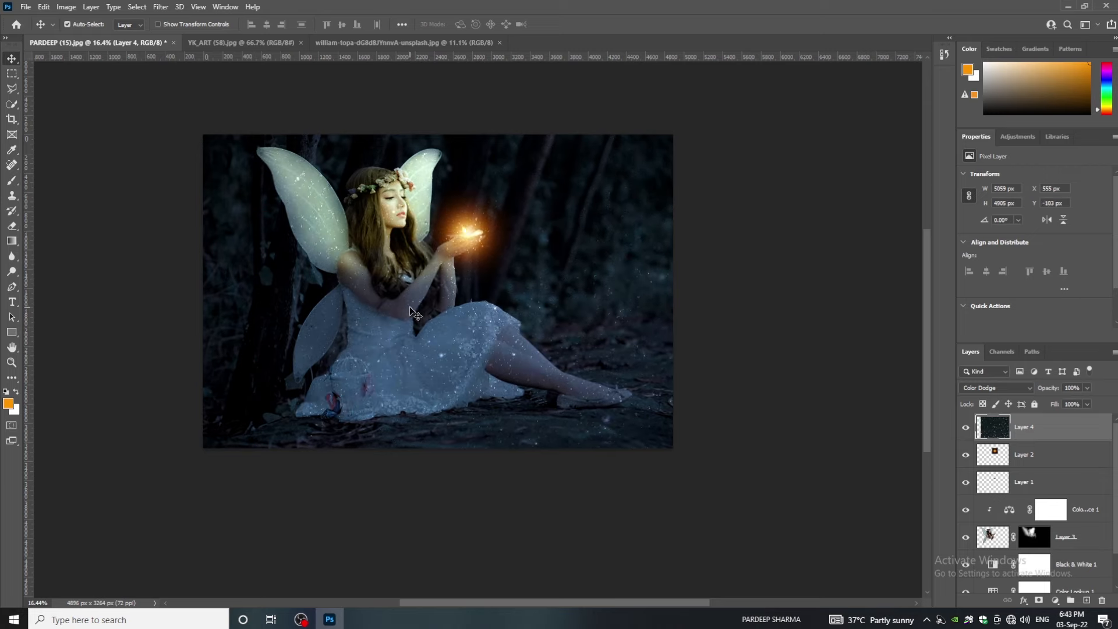
Erase the snow layer over the dress, legs, ground and background with a large soft eraser, keeping sparkles around the wings and upper body
key(e)
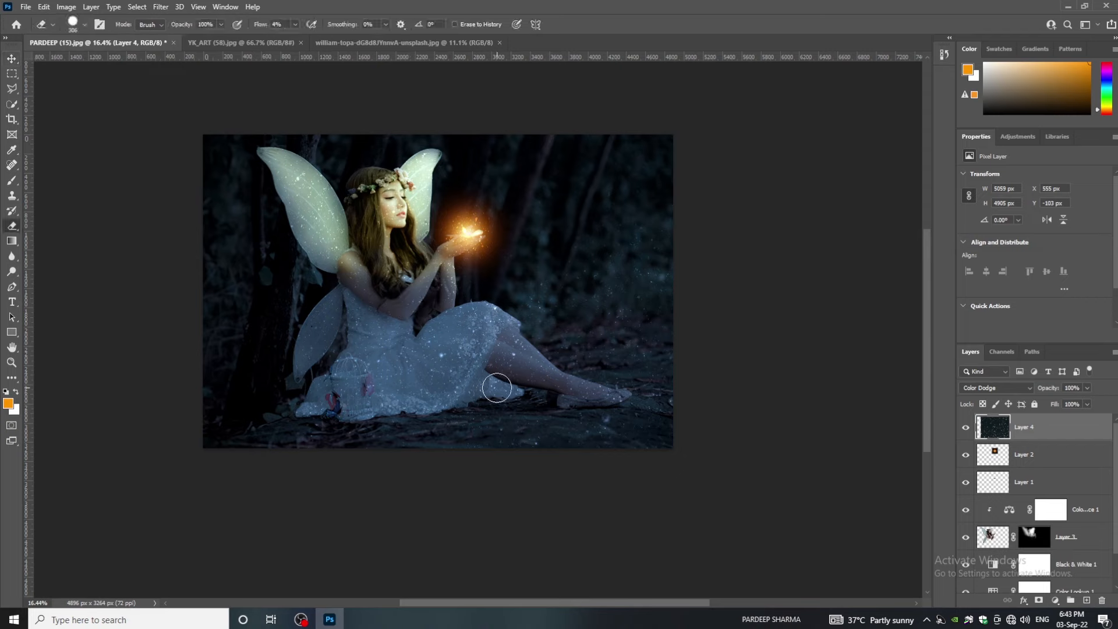
drag(500, 386, 535, 395)
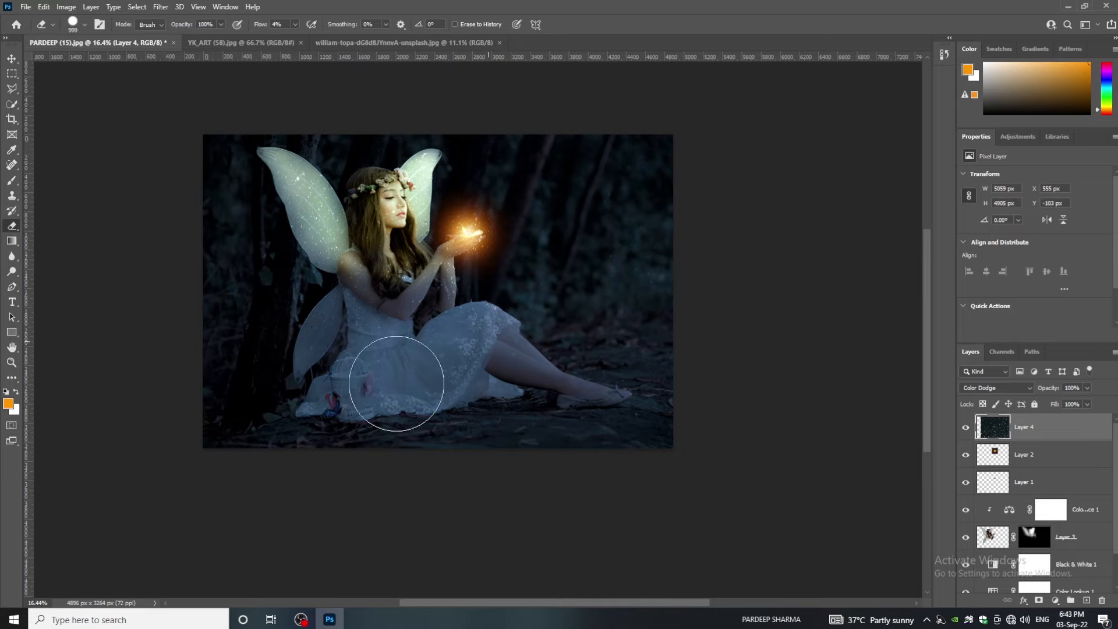
mouse_move(616, 180)
mouse_down()
mouse_move(581, 242)
mouse_move(639, 157)
mouse_move(582, 304)
mouse_move(469, 480)
mouse_move(378, 441)
mouse_up()
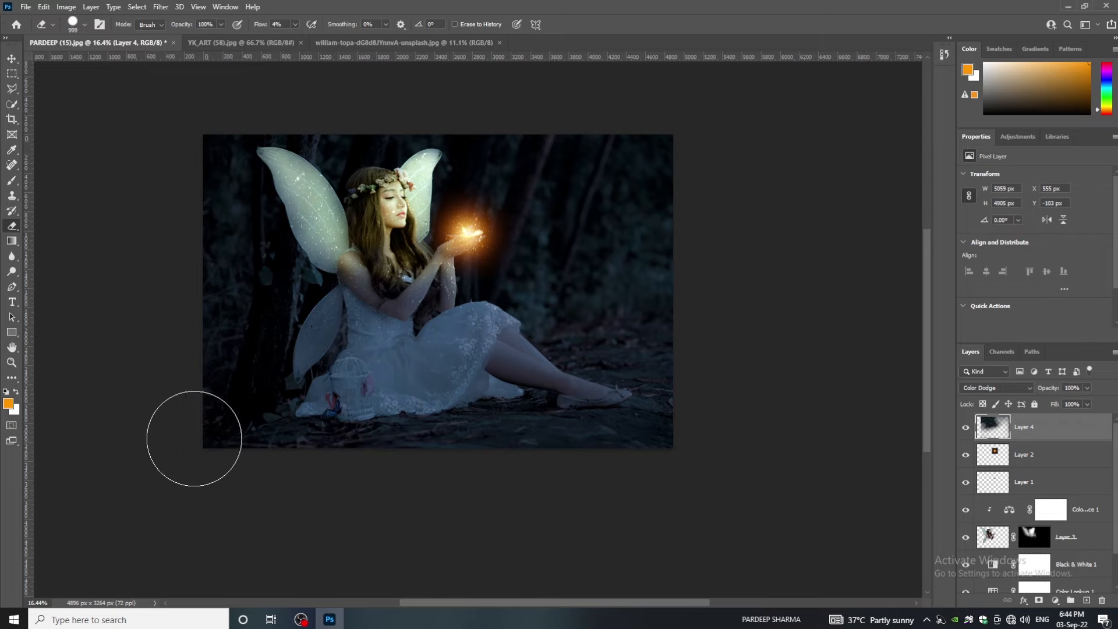
scroll(274, 367, up, 2)
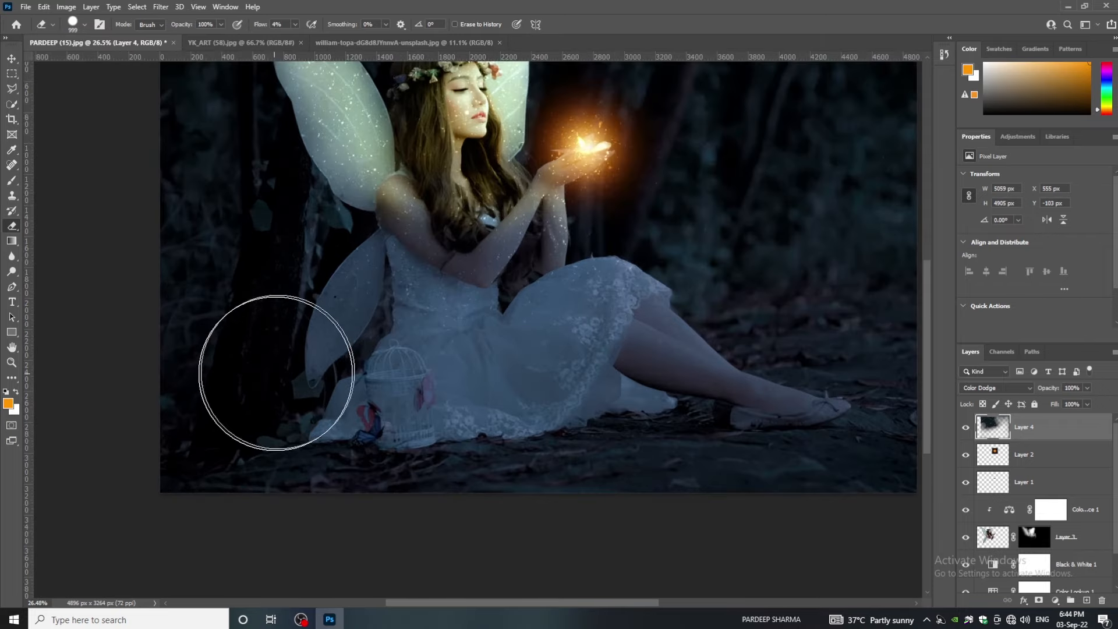
scroll(349, 353, down, 1)
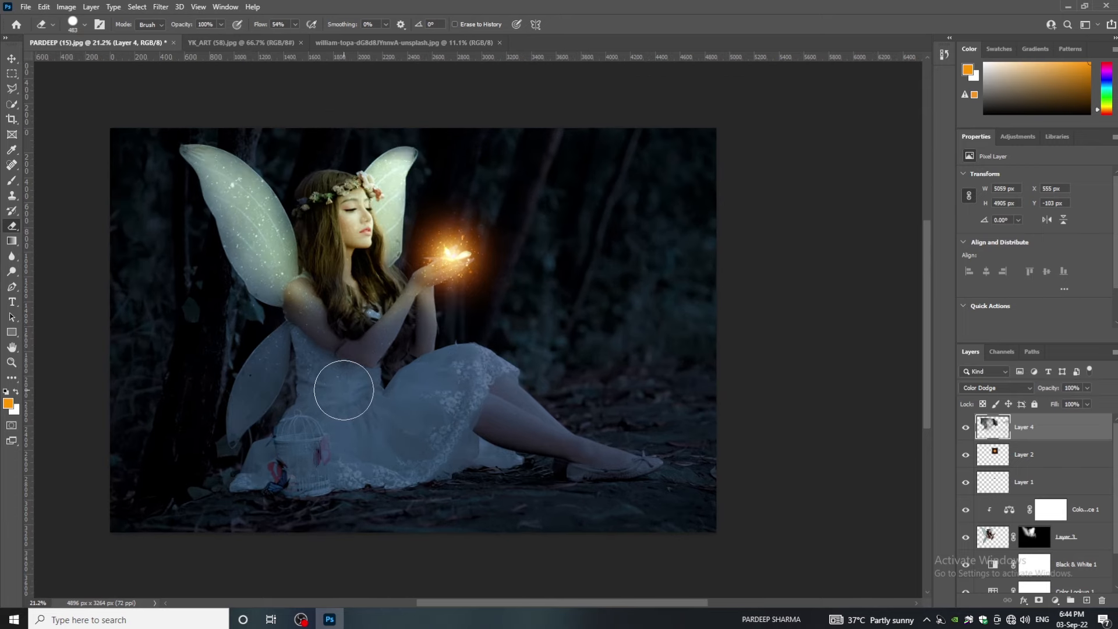
Target Layer 3's mask and paint over the girl's upper arm and elbow with the brush at 16% flow
click(1048, 528)
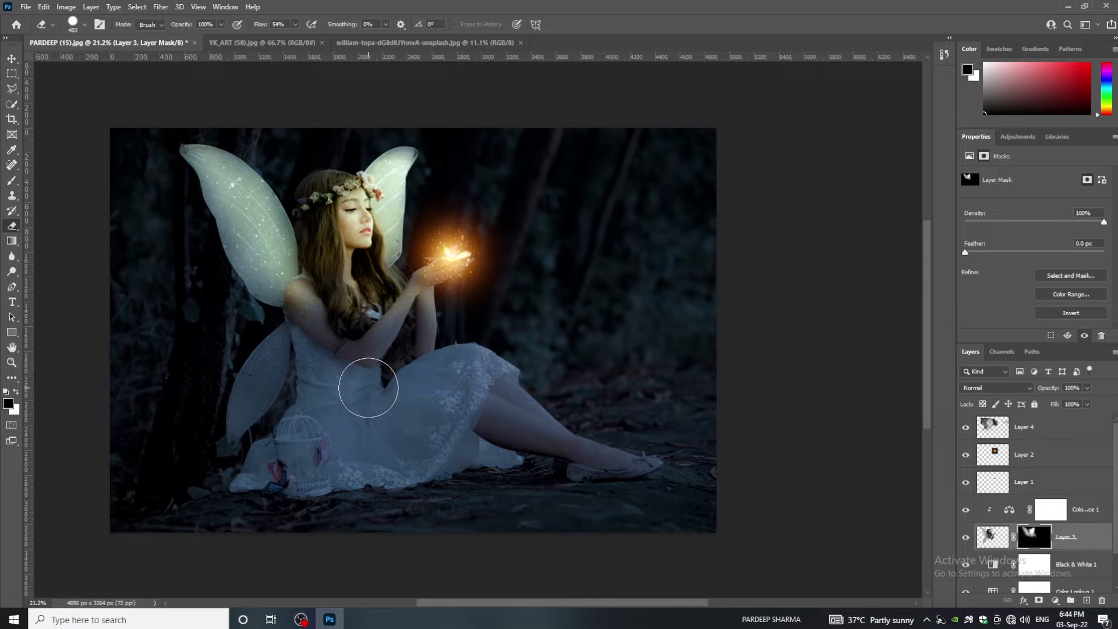
key(b)
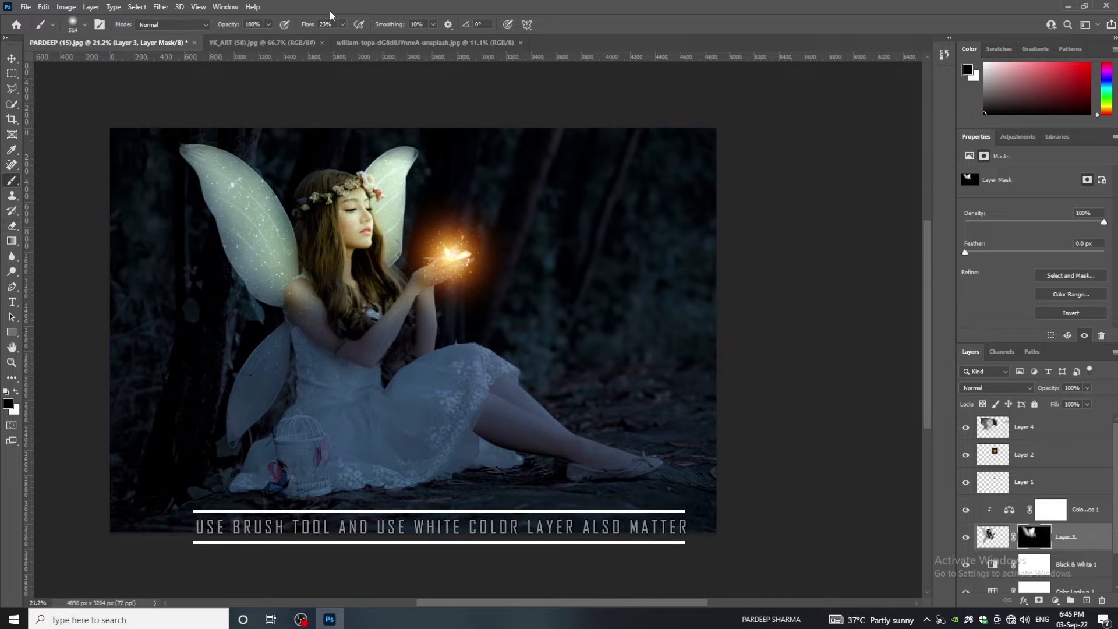
click(343, 24)
drag(343, 37, 339, 37)
mouse_move(315, 323)
mouse_down()
mouse_move(323, 352)
mouse_move(313, 320)
mouse_move(350, 338)
mouse_move(288, 331)
mouse_move(354, 341)
mouse_up()
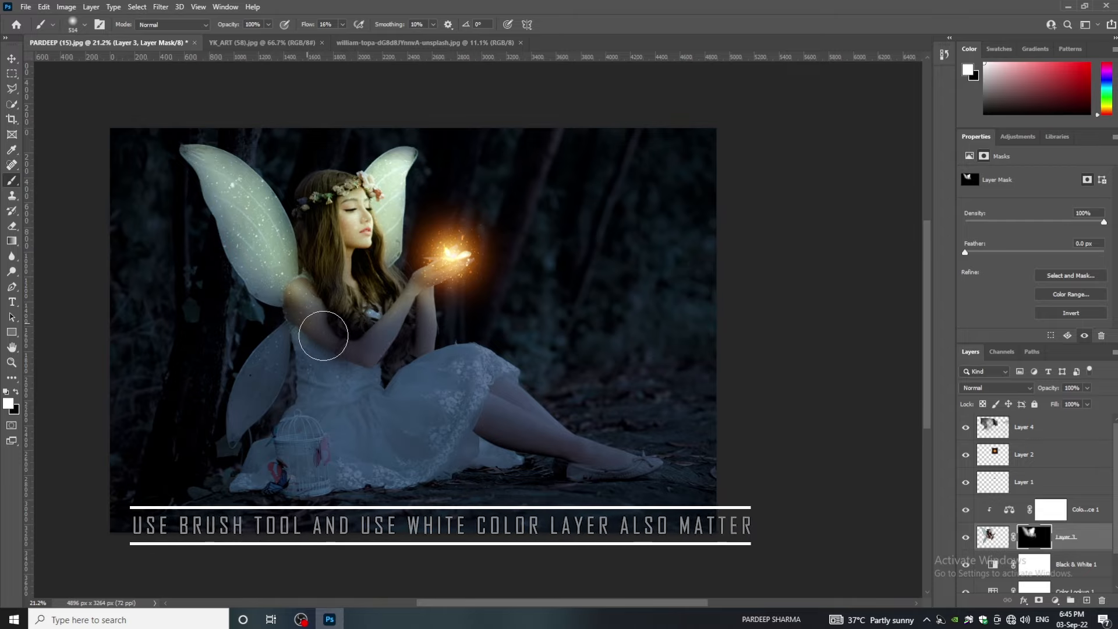
Paint white on Layer 3's mask along the girl's arms and elbow at 6% flow to brighten them softly
key(x)
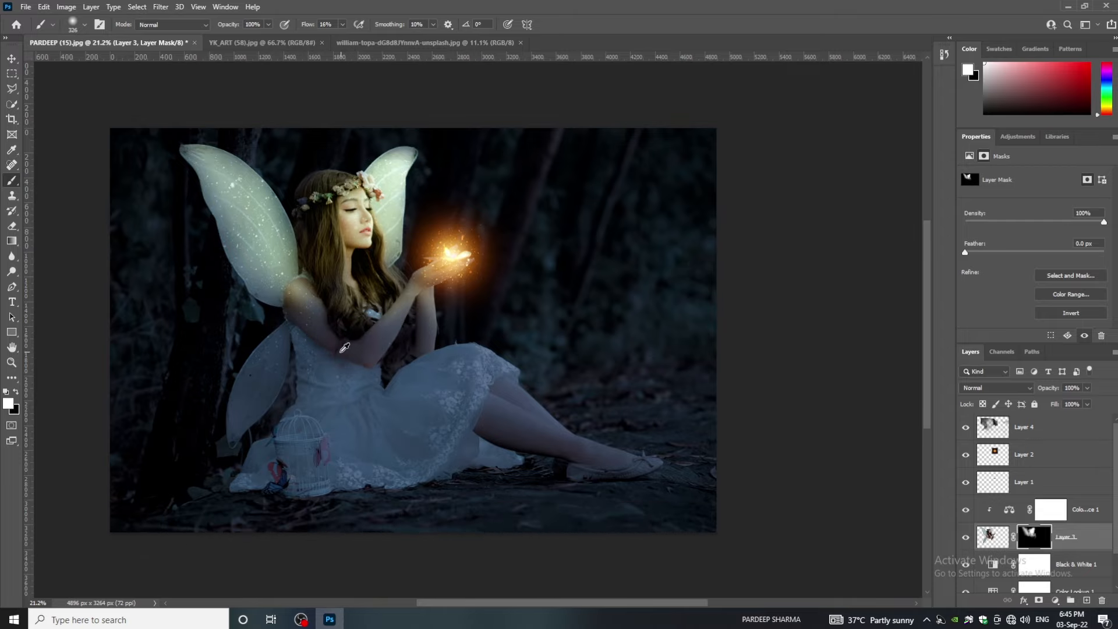
scroll(384, 335, up, 5)
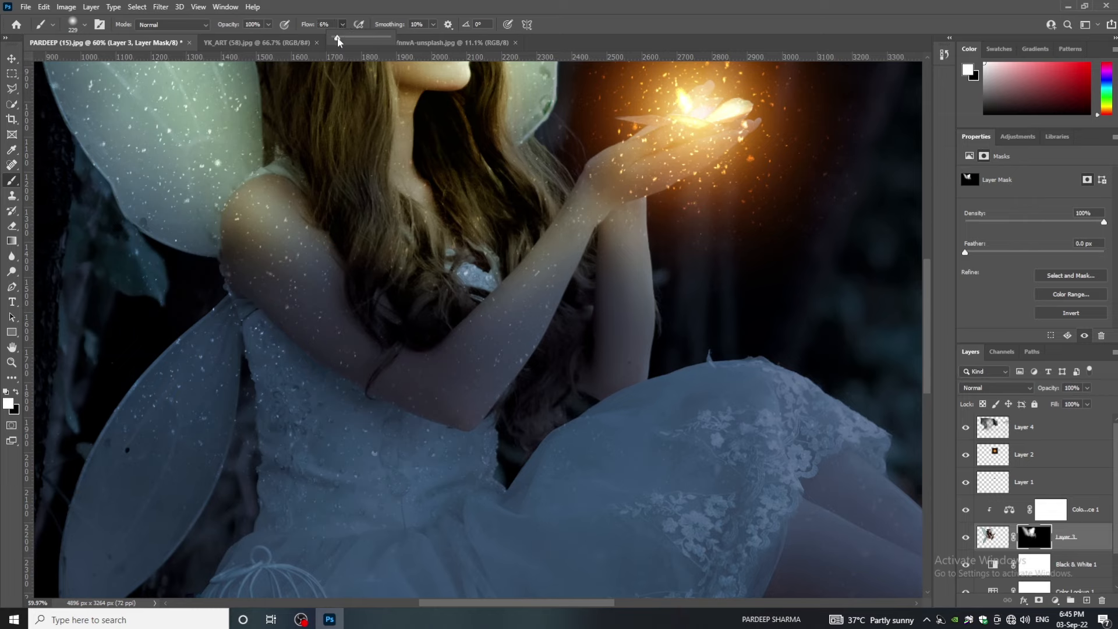
mouse_move(297, 287)
mouse_down()
mouse_move(561, 262)
mouse_move(292, 250)
mouse_move(638, 349)
mouse_move(542, 423)
mouse_up()
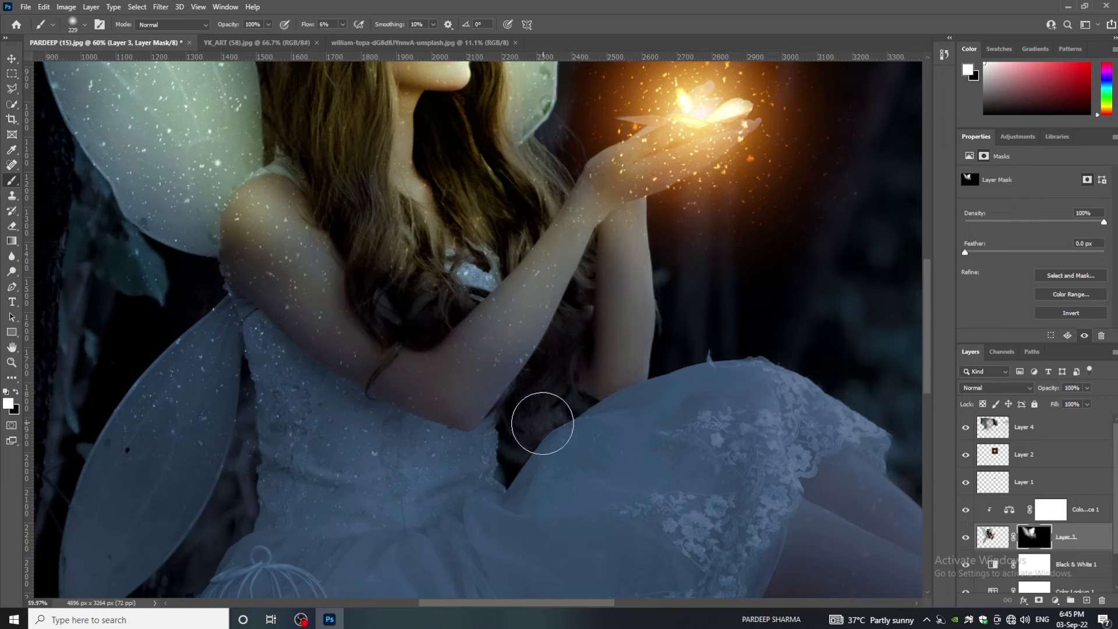
scroll(628, 395, down, 4)
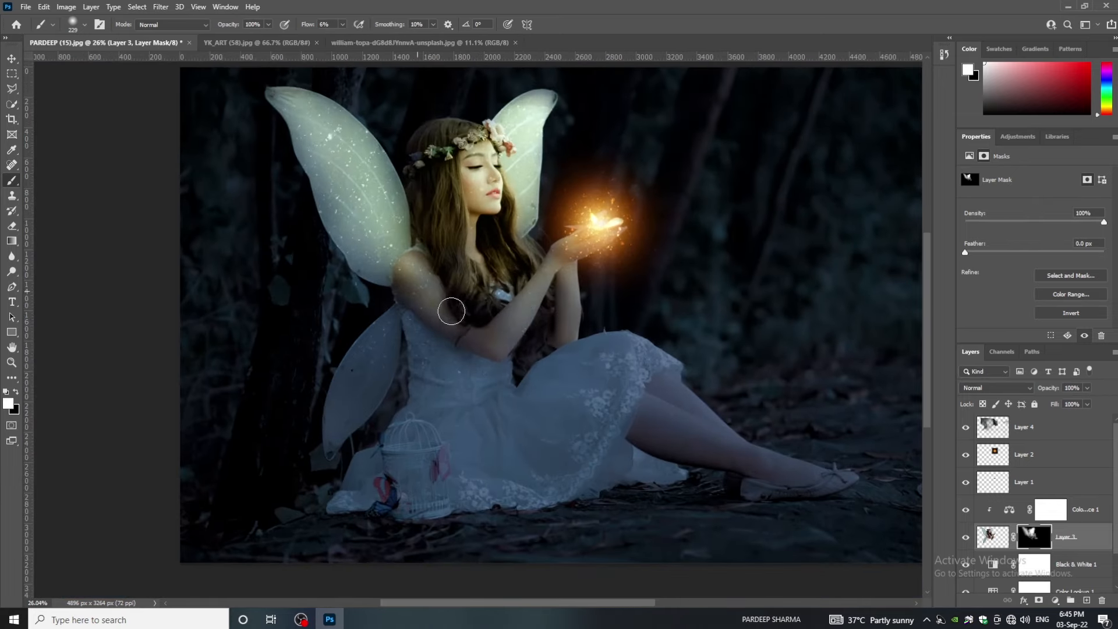
scroll(517, 380, down, 2)
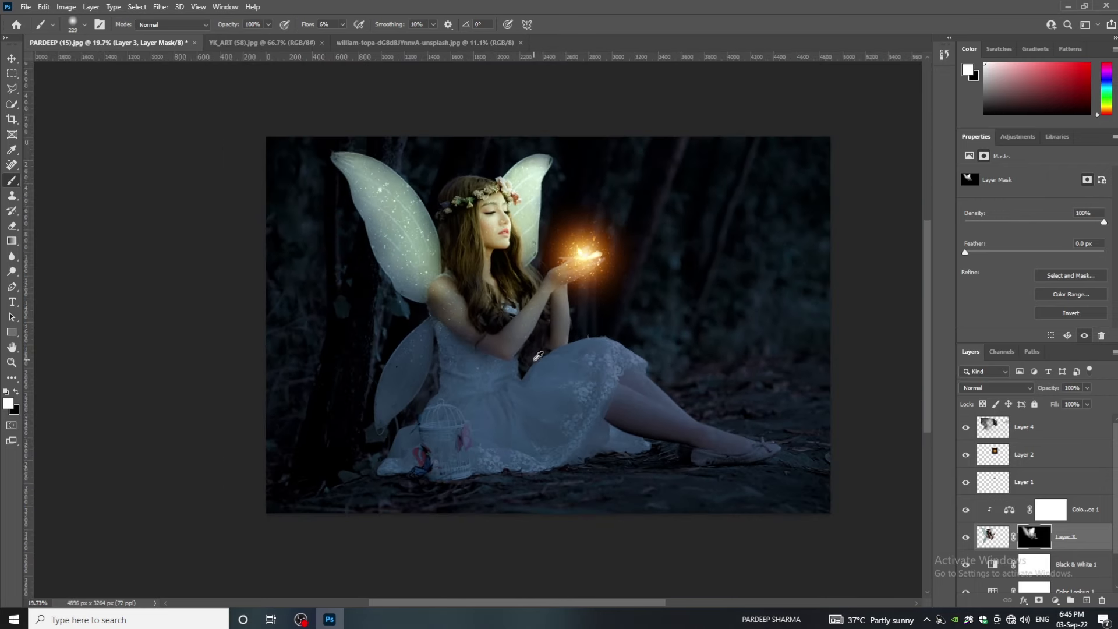
scroll(556, 320, up, 5)
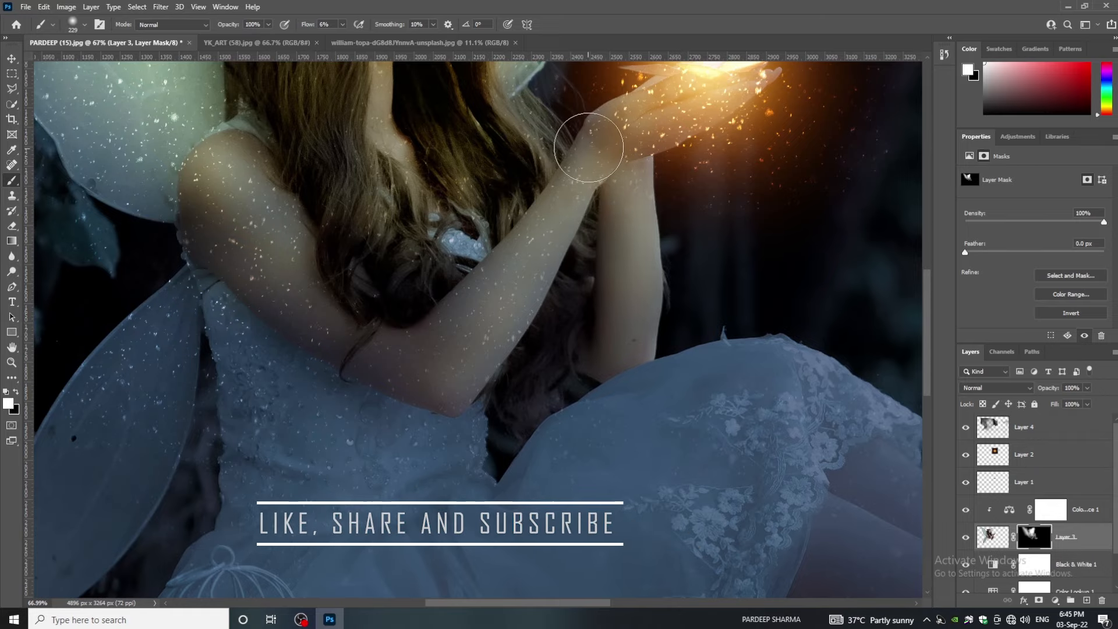
scroll(696, 323, down, 5)
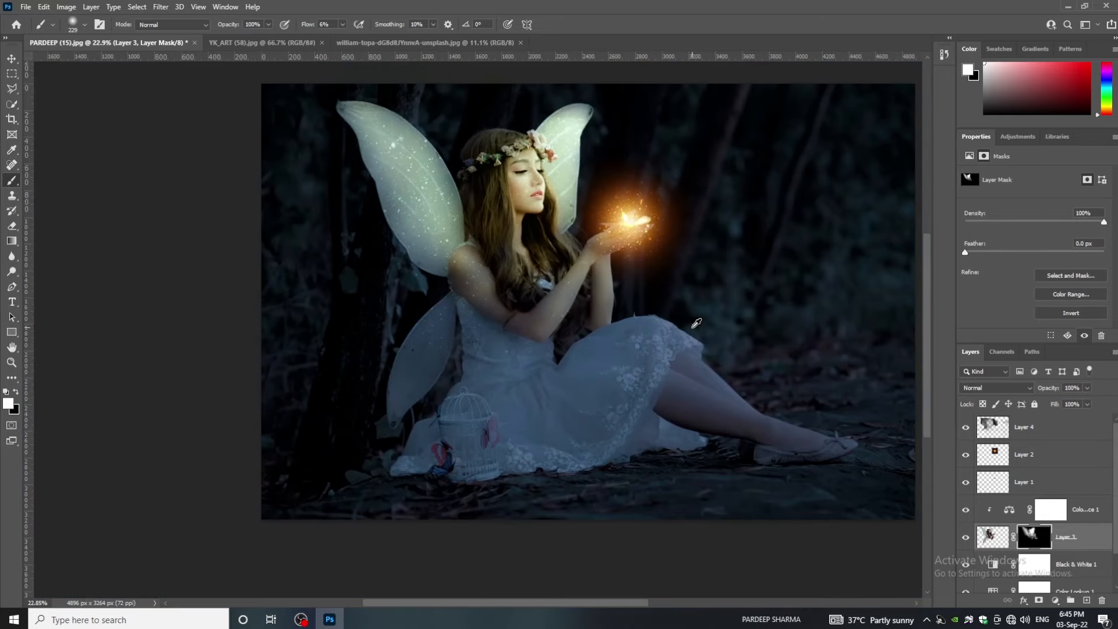
scroll(696, 323, down, 1)
scroll(519, 519, right, 3)
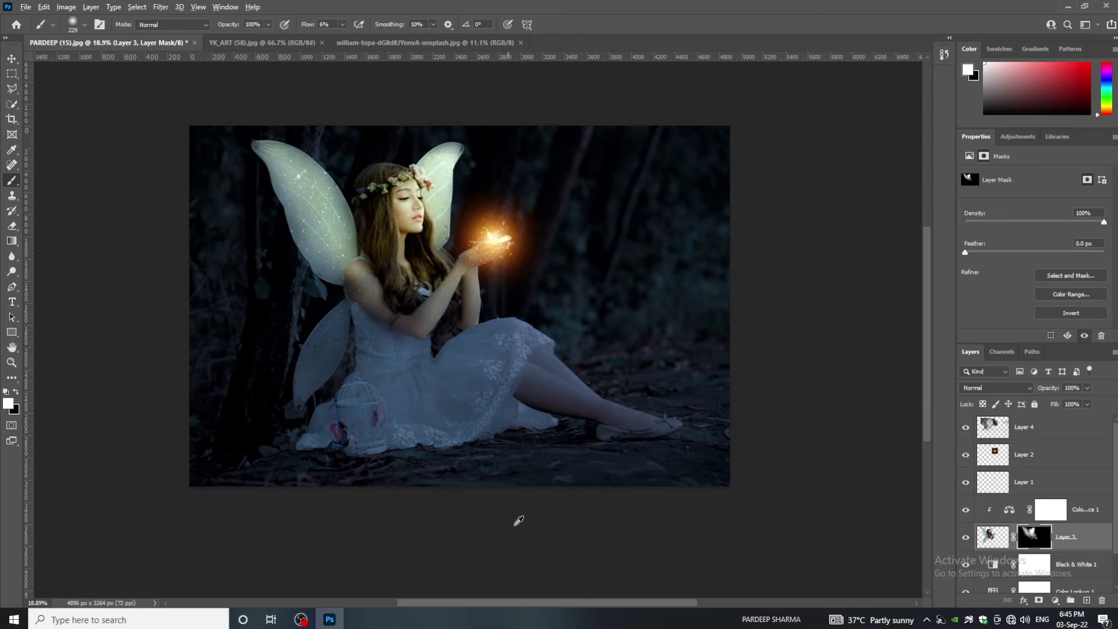
scroll(522, 449, up, 2)
scroll(517, 415, up, 2)
scroll(291, 399, down, 2)
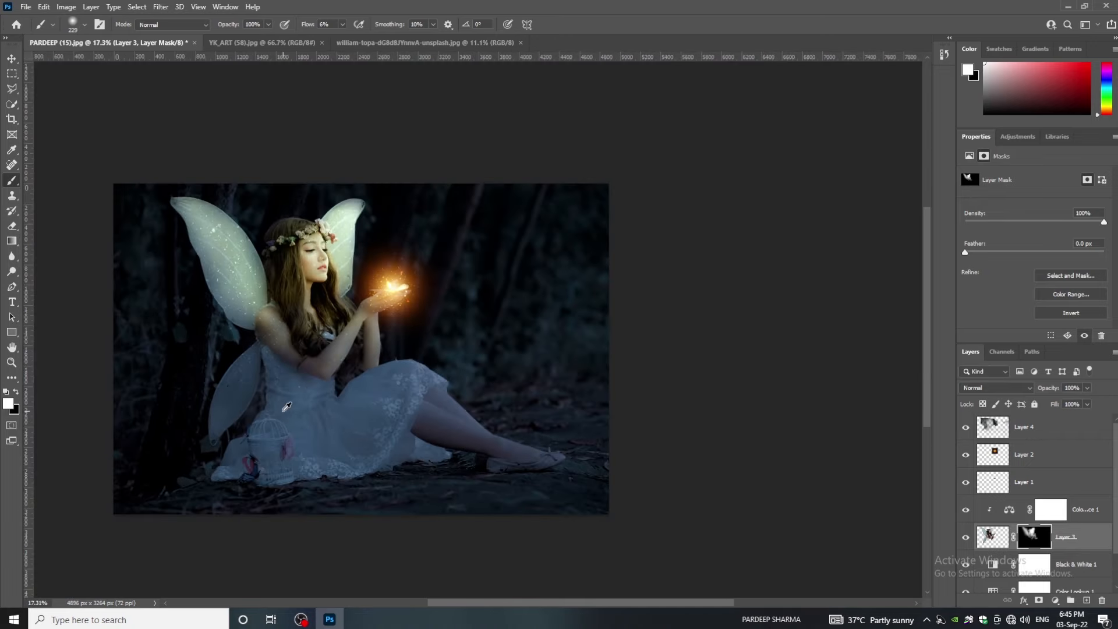